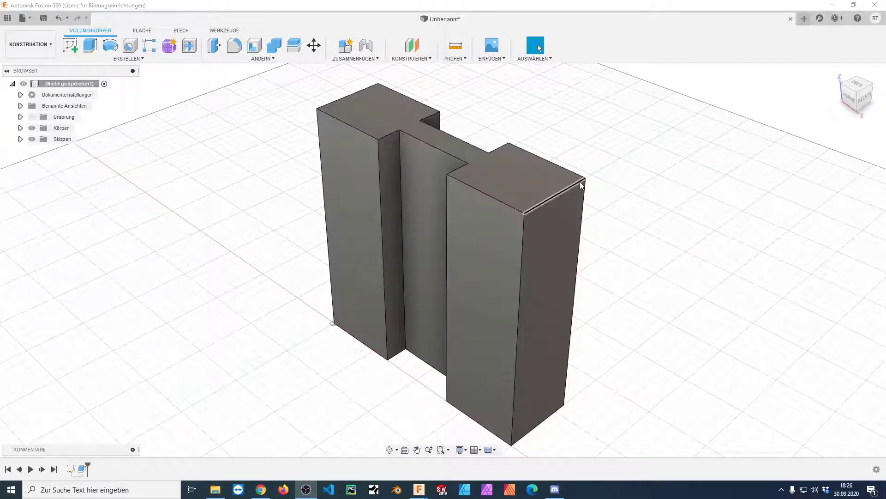
# - In the Parameters dialog, change t_laenge to 60 mm and t_dicke to 5 mm
pyautogui.press('s')
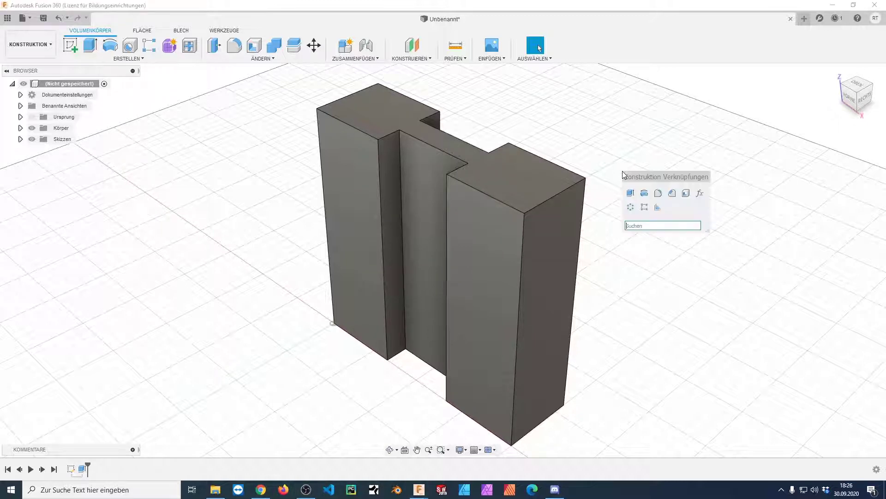
pyautogui.click(700, 193)
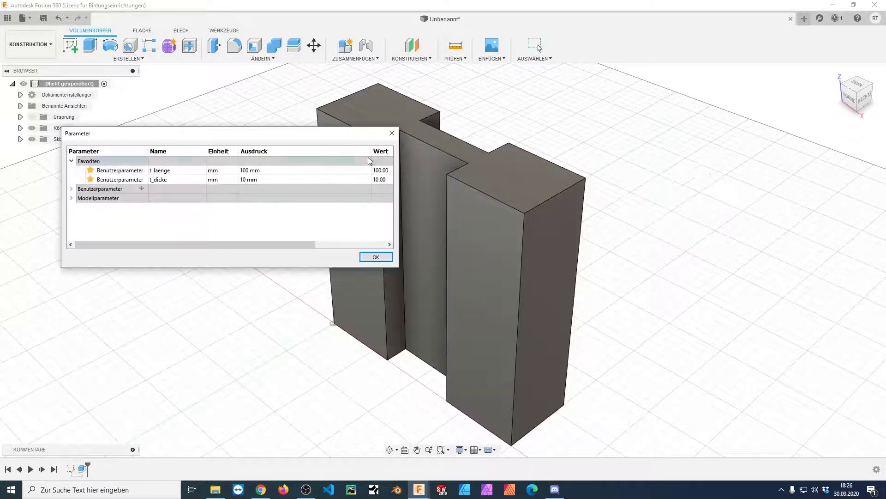
pyautogui.moveTo(296, 139); pyautogui.dragTo(743, 94)
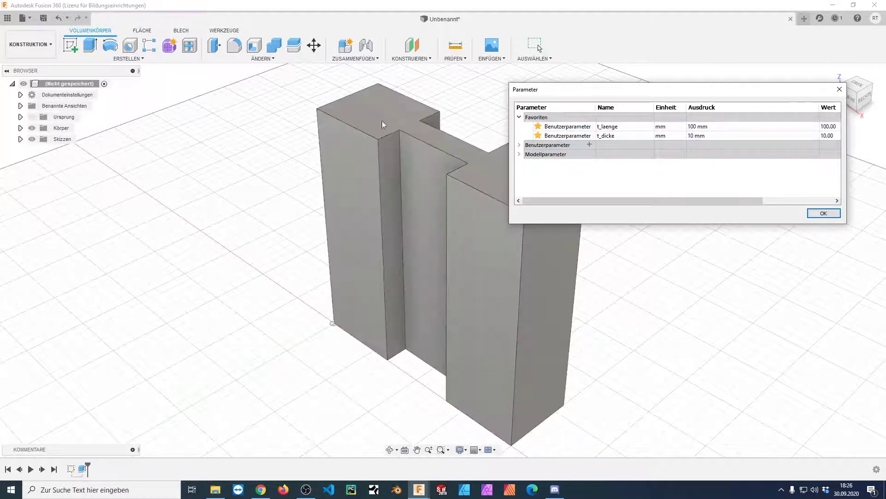
pyautogui.click(724, 126)
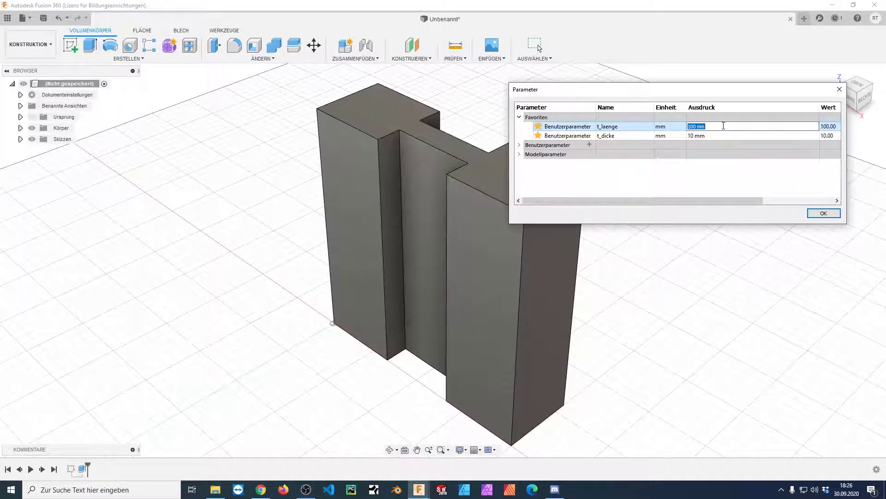
pyautogui.write('1')
pyautogui.press('Return')
pyautogui.click(714, 135)
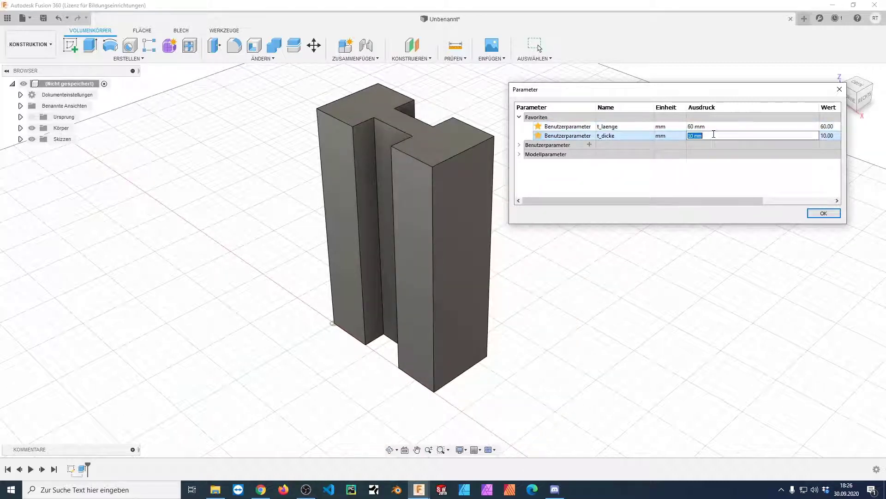
pyautogui.write('5')
pyautogui.press('Return')
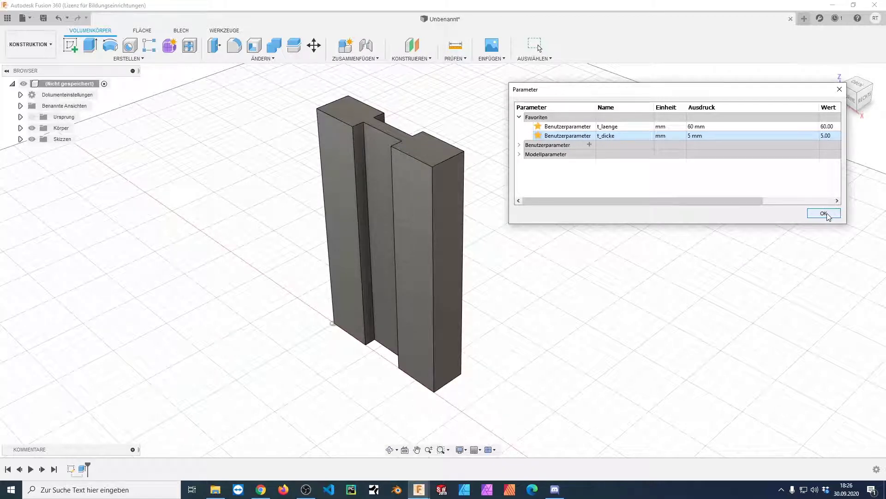
pyautogui.click(824, 213)
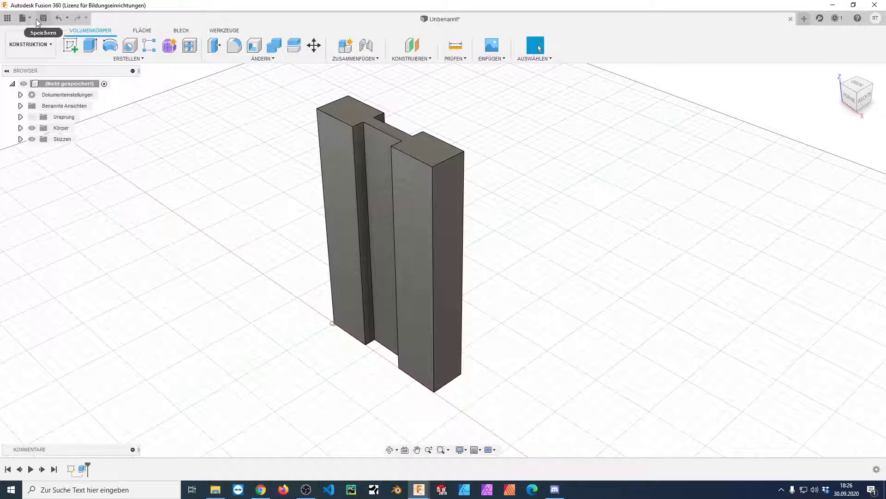
# - In a new design, sketch a 75 mm-wide rectangle from the origin on the top plane
pyautogui.click(22, 22)
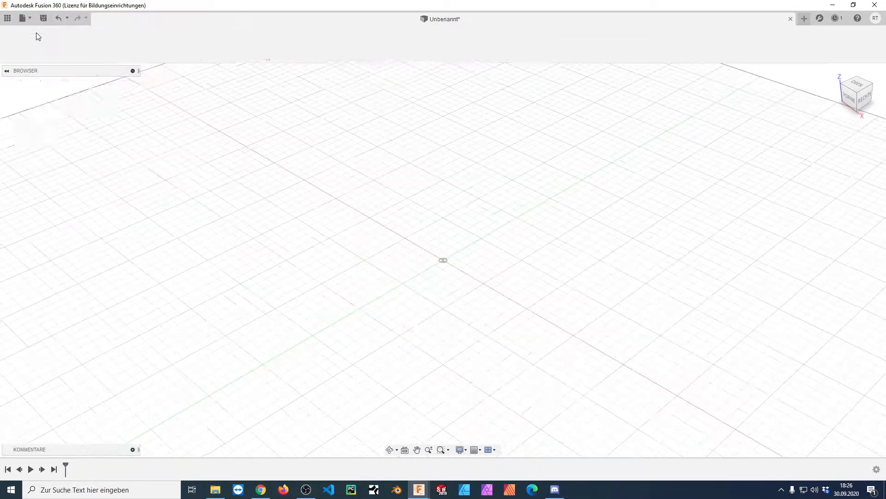
pyautogui.click(67, 51)
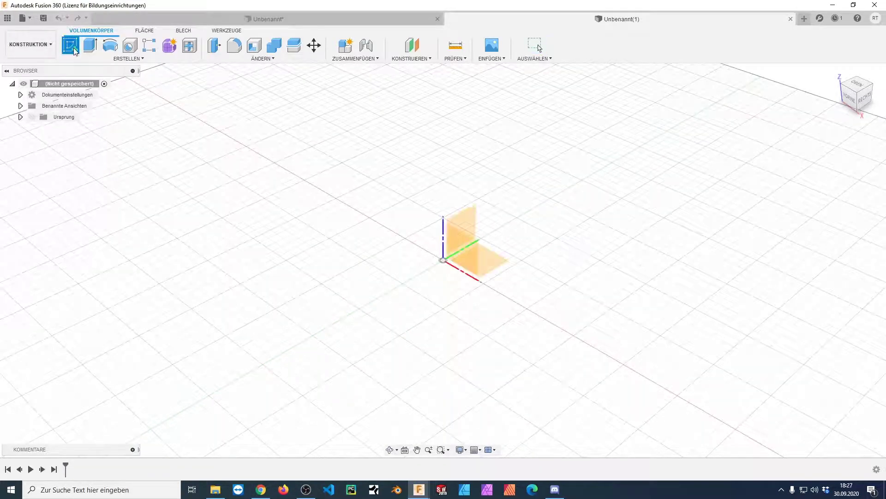
pyautogui.click(495, 264)
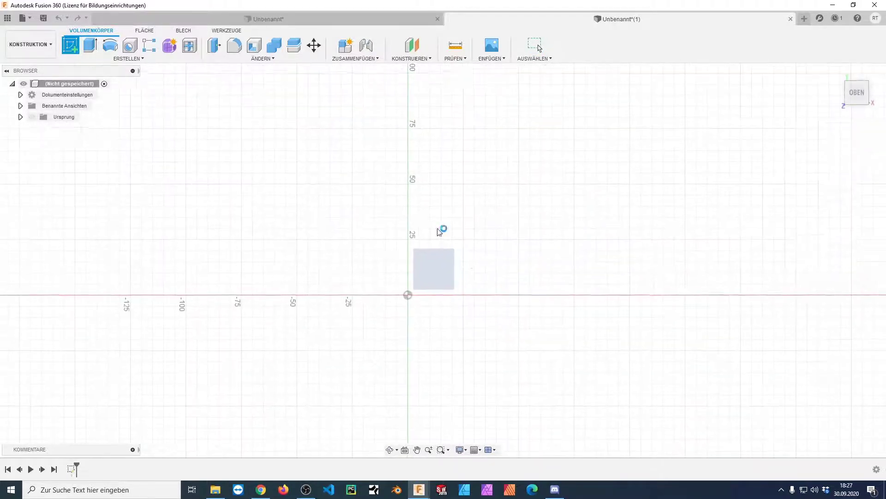
pyautogui.click(90, 45)
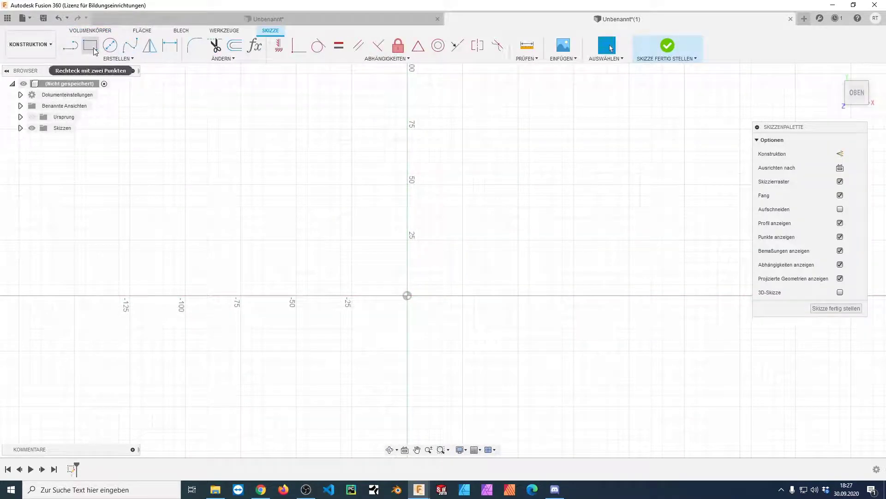
pyautogui.click(407, 295)
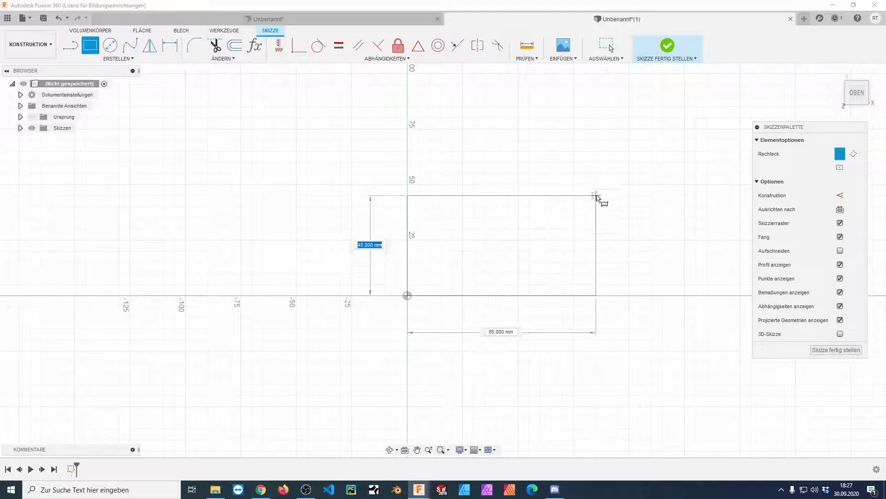
pyautogui.click(574, 185)
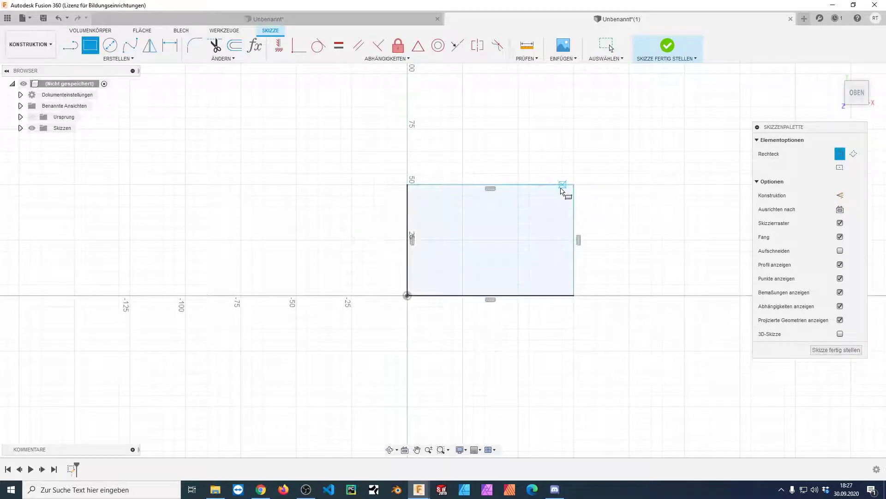
pyautogui.press('Escape')
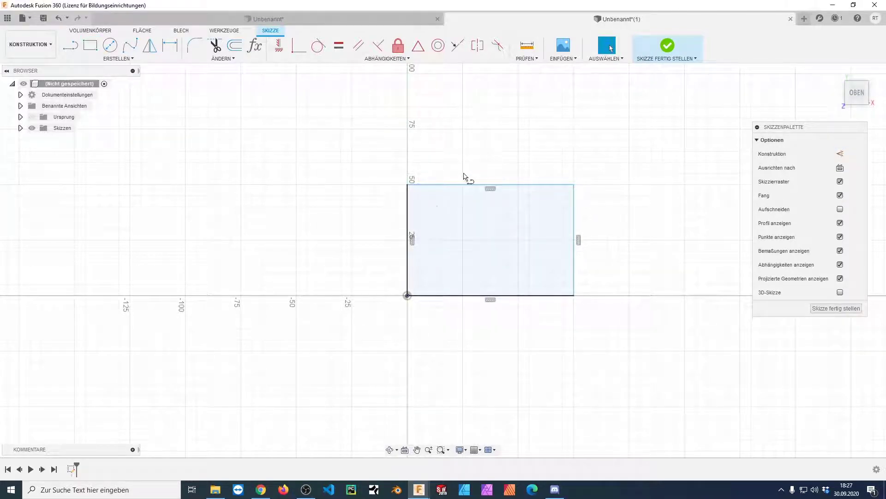
# - Draw a horizontal line across the rectangle's mid-height and make it construction geometry
pyautogui.press('l')
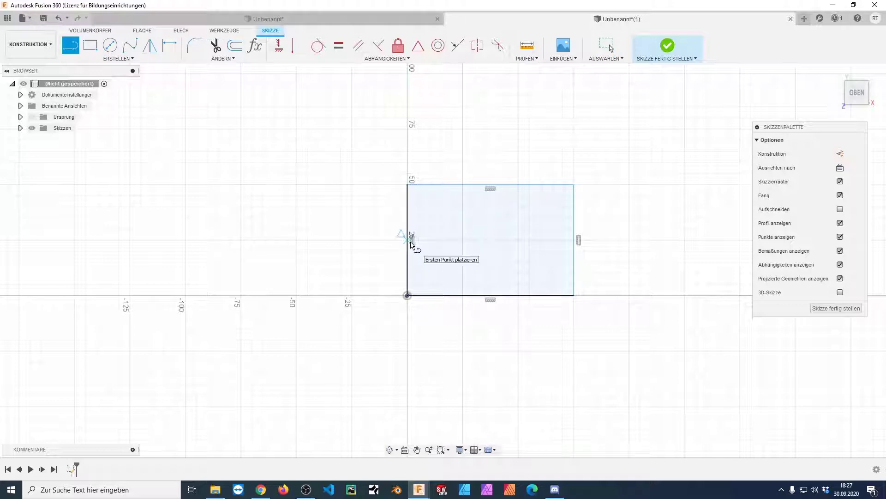
pyautogui.click(411, 241)
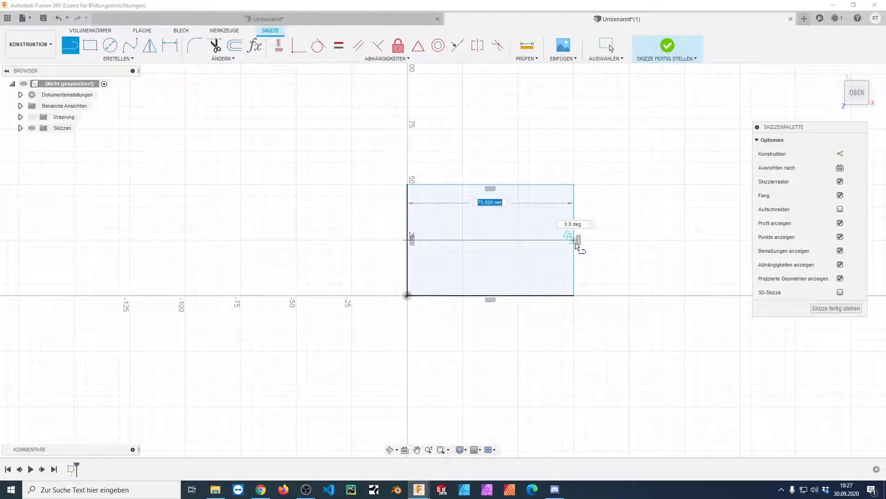
pyautogui.click(576, 244)
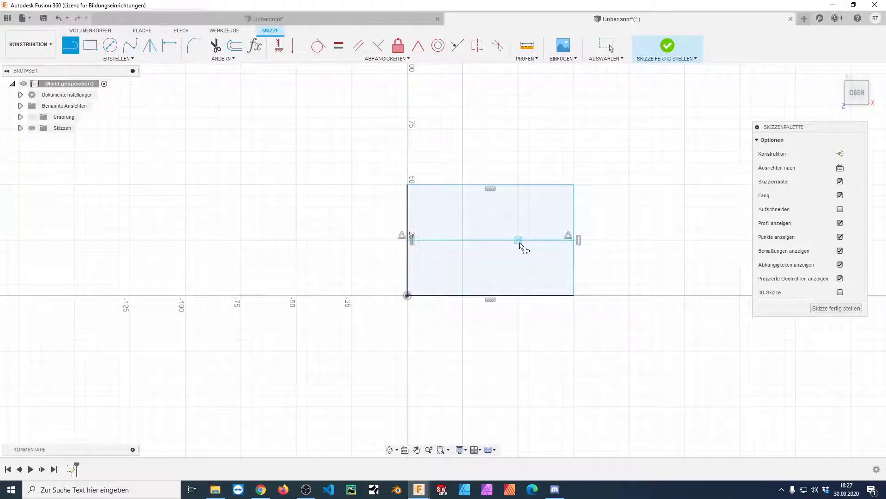
pyautogui.press('Escape')
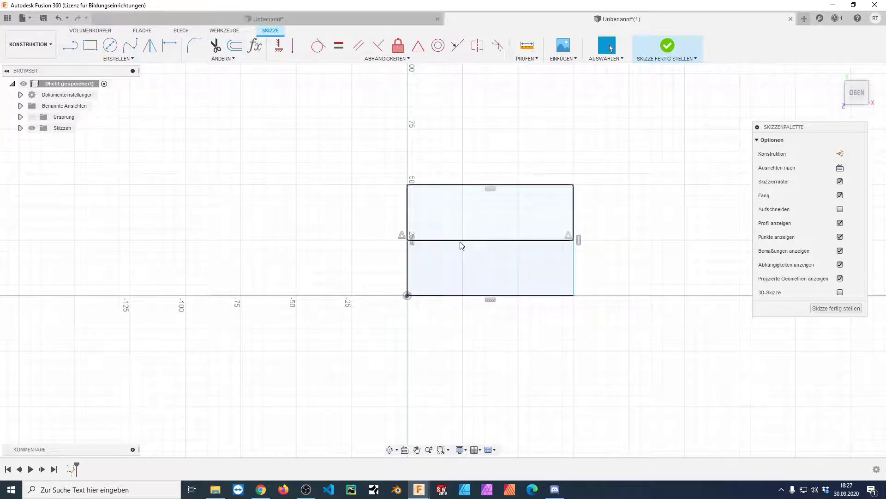
pyautogui.click(463, 241)
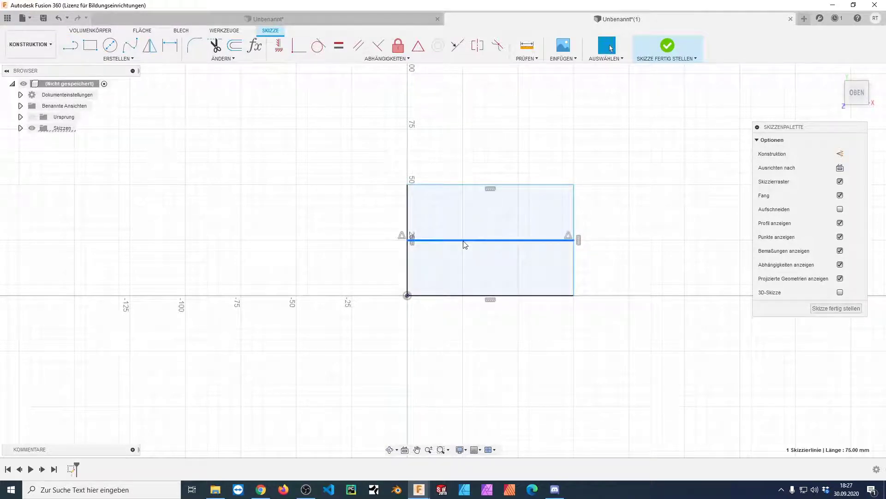
pyautogui.press('x')
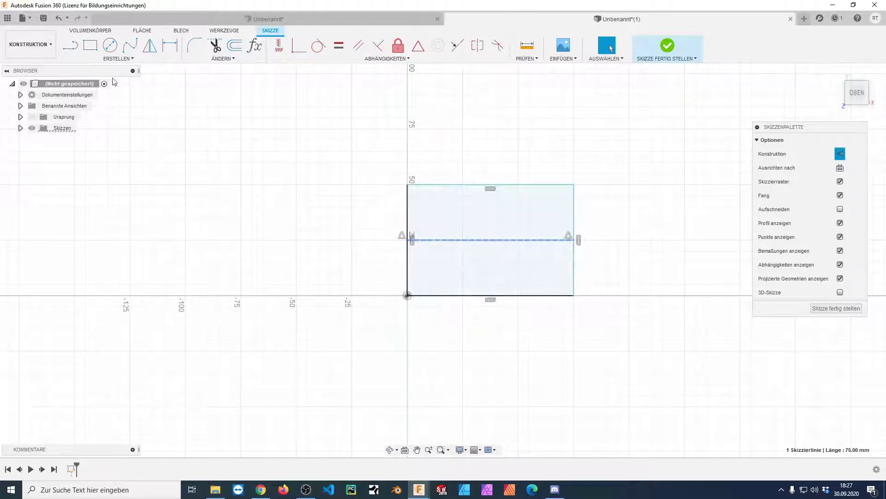
pyautogui.click(90, 45)
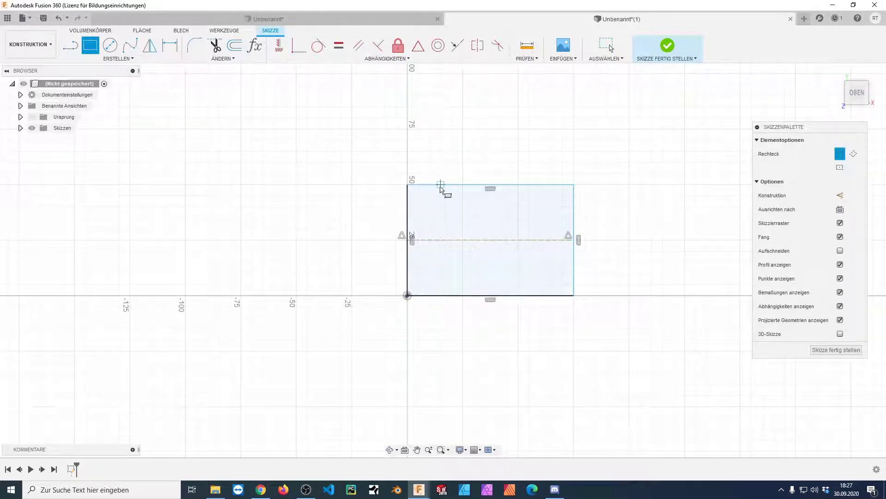
# - Draw an inner rectangle sitting on the outline's top edge
pyautogui.click(440, 185)
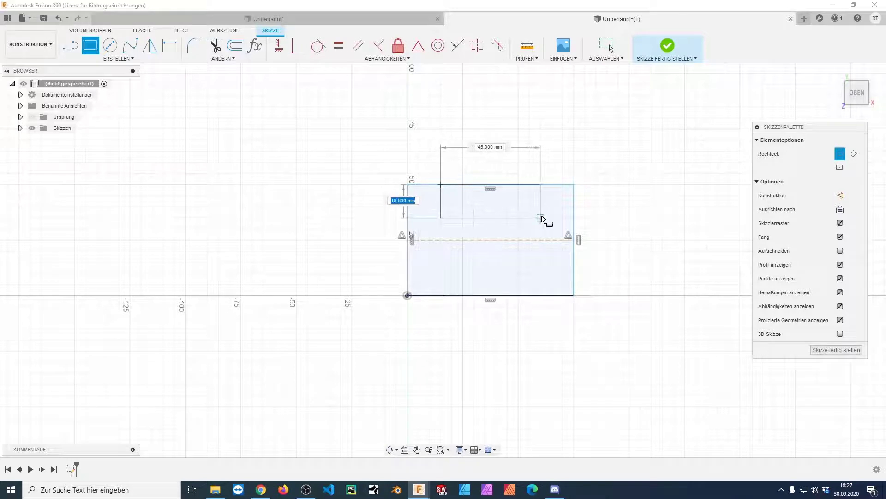
pyautogui.click(540, 217)
pyautogui.press('Escape')
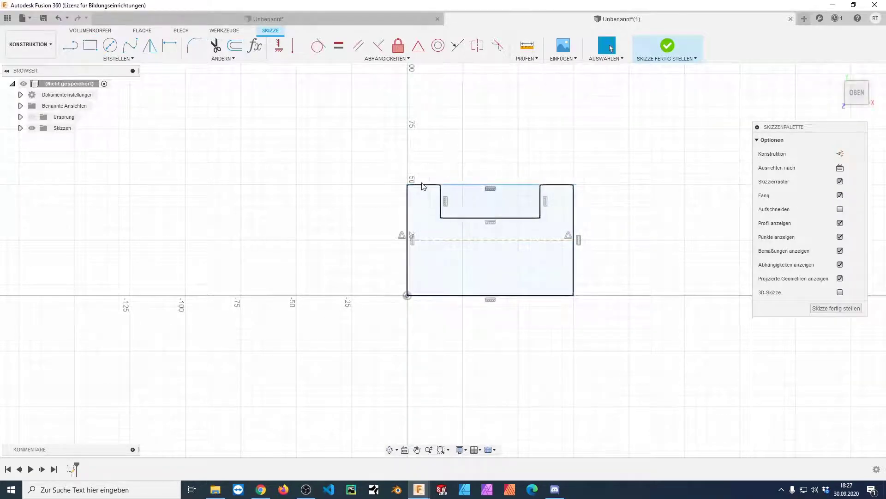
pyautogui.moveTo(429, 159); pyautogui.dragTo(563, 236)
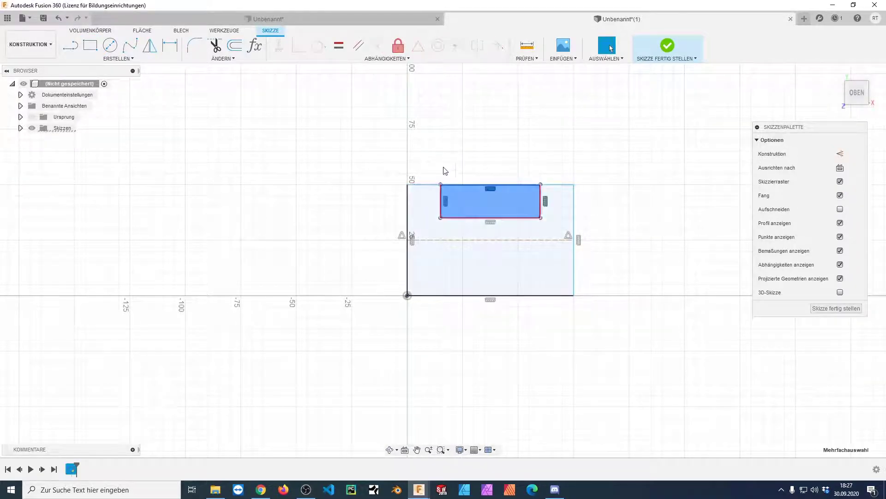
pyautogui.click(501, 210)
# - Mirror the inner rectangle across the dashed construction line
pyautogui.click(150, 45)
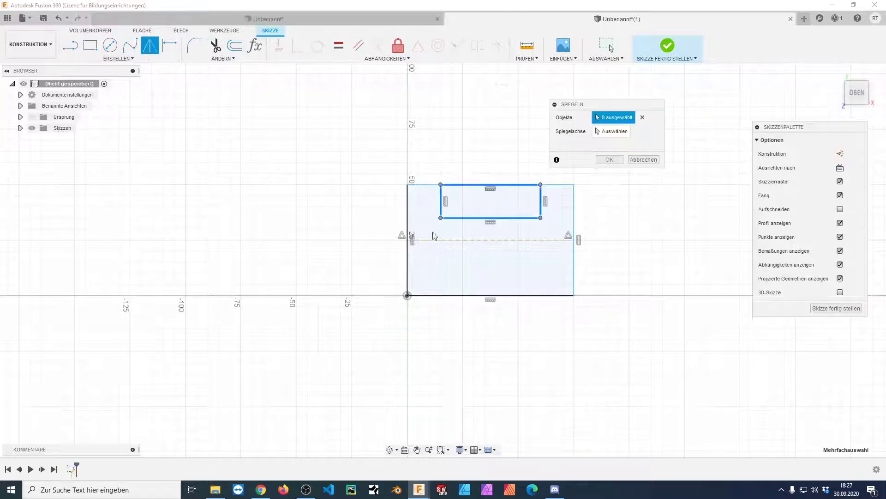
pyautogui.click(448, 241)
pyautogui.click(447, 241)
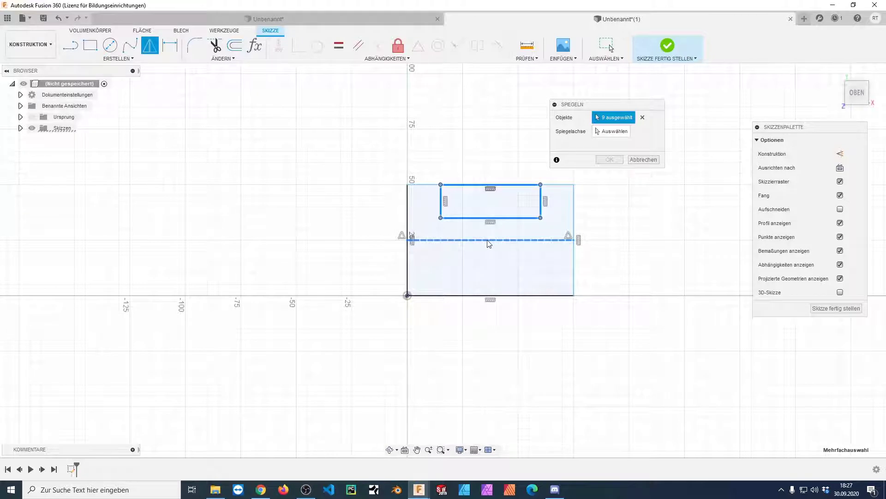
pyautogui.click(612, 133)
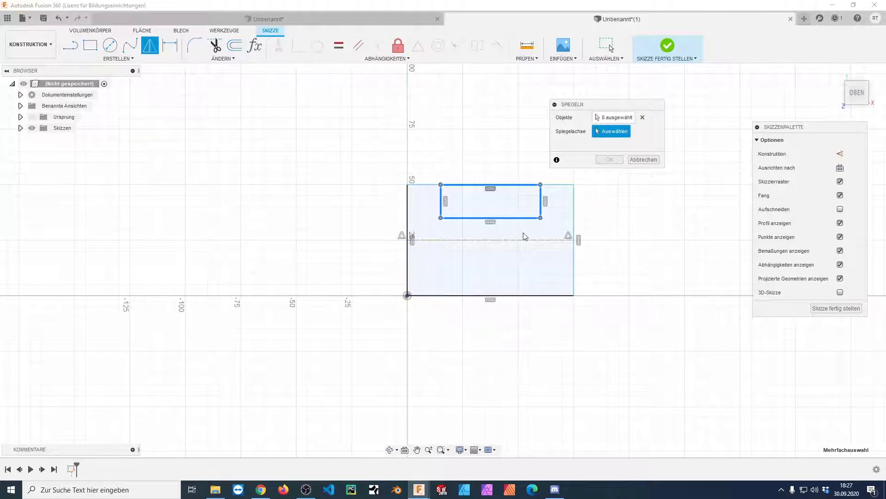
pyautogui.click(517, 241)
pyautogui.press('Return')
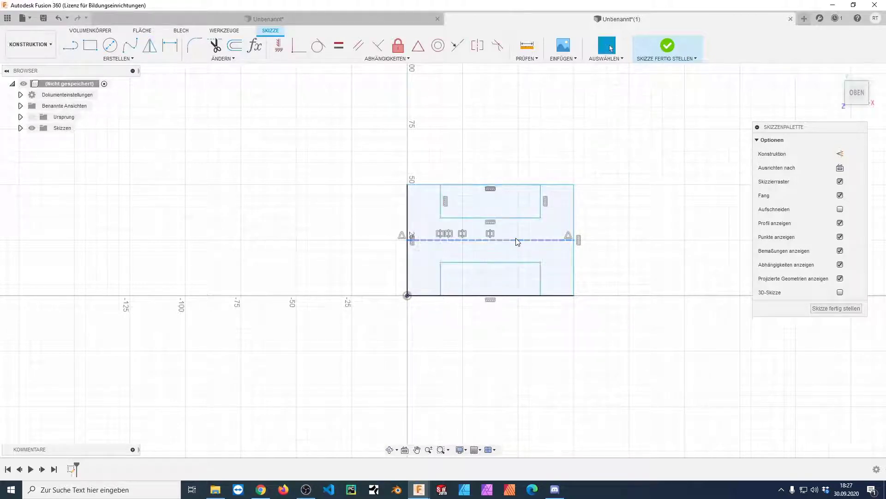
# - Trim the top and bottom edges at both notches into an H, then drag the left leg wider
pyautogui.click(220, 51)
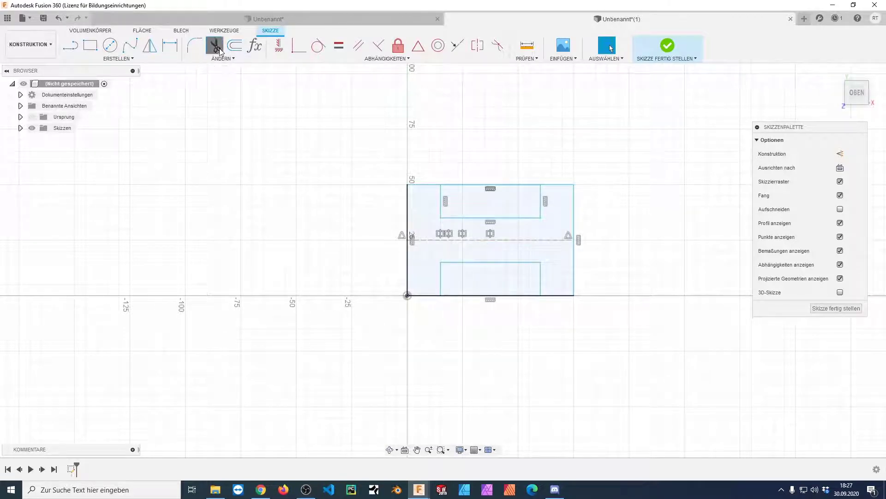
pyautogui.click(461, 189)
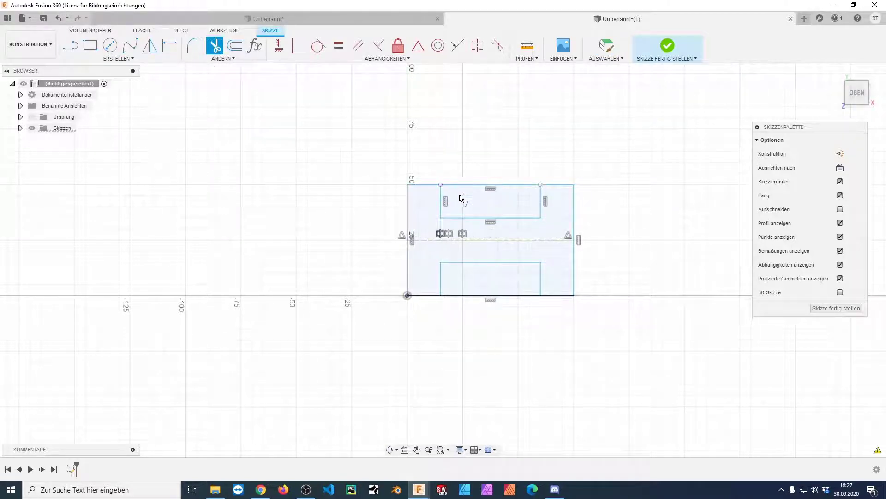
pyautogui.click(461, 190)
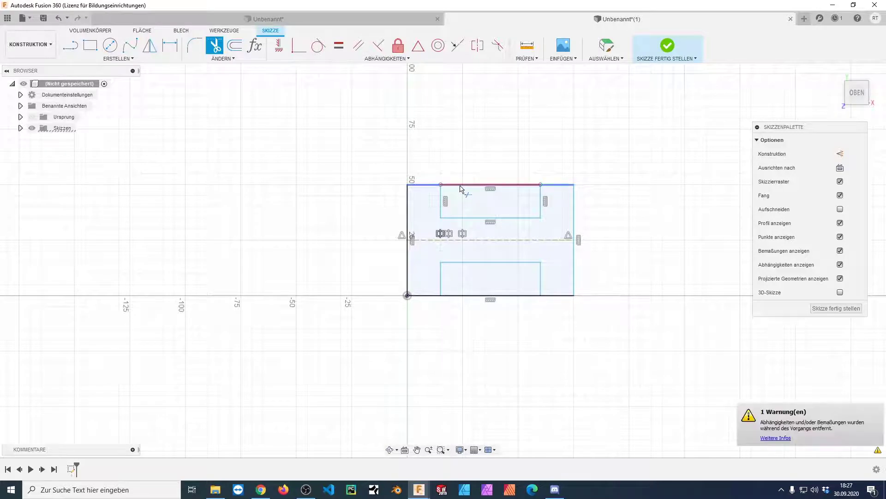
pyautogui.click(478, 297)
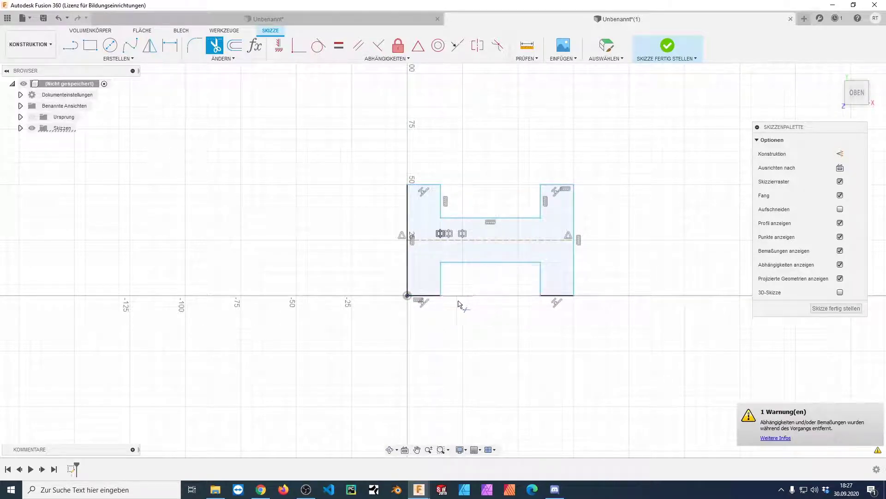
pyautogui.press('Escape')
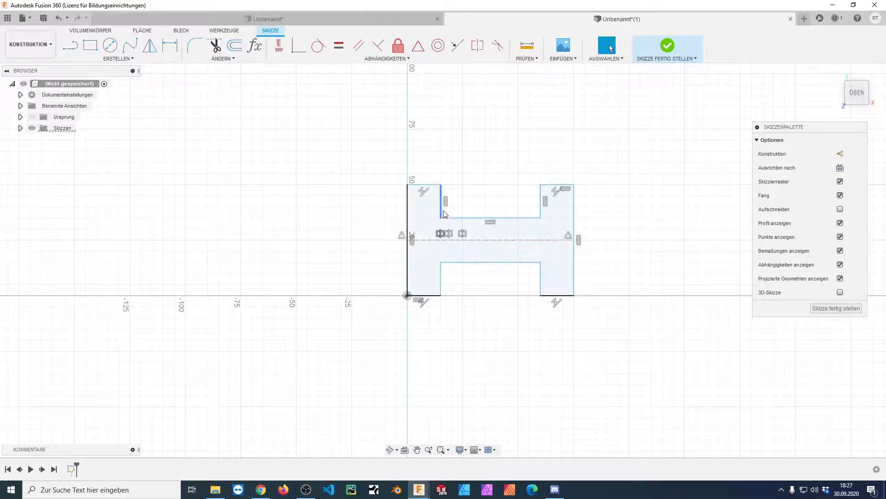
pyautogui.moveTo(431, 185)
pyautogui.mouseDown()
pyautogui.moveTo(434, 173)
pyautogui.moveTo(435, 185)
pyautogui.mouseUp()
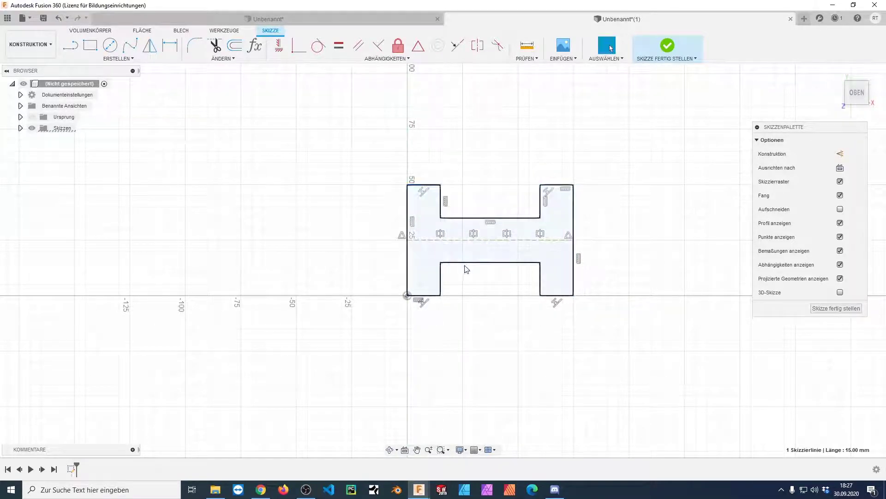
pyautogui.moveTo(440, 277); pyautogui.dragTo(537, 278)
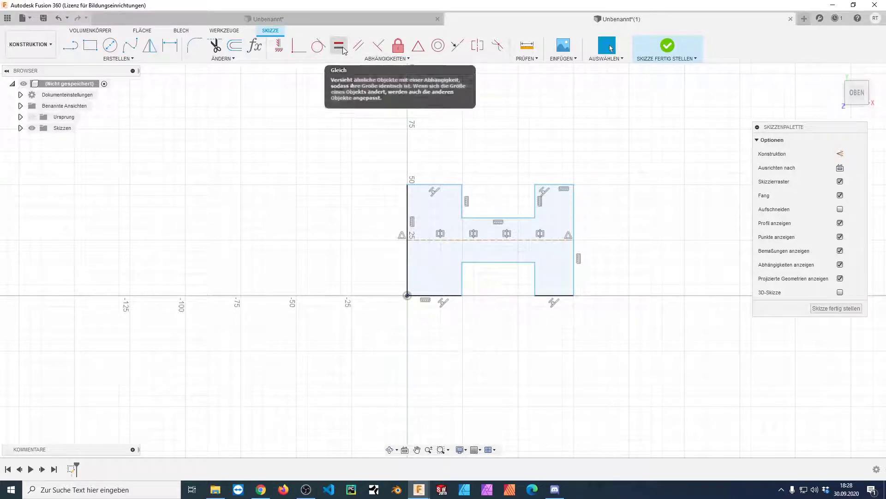
pyautogui.moveTo(339, 46)
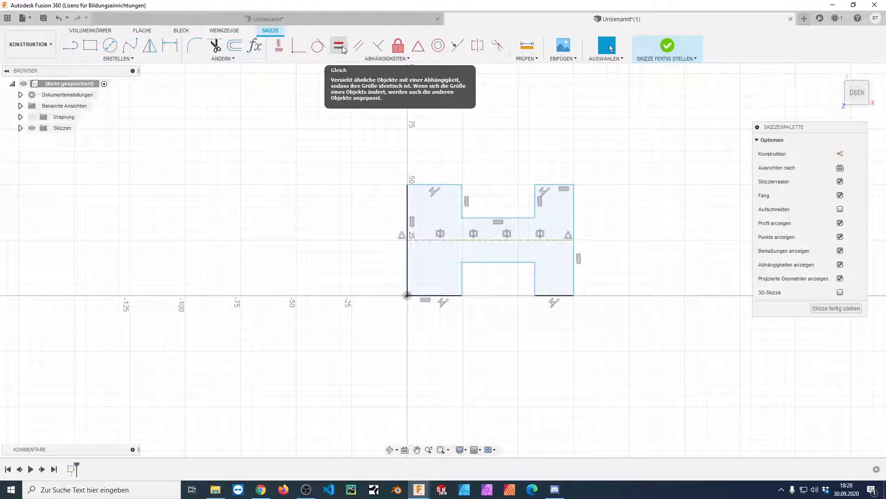
# - Constrain the top edges of both H legs as equal, undoing an accidental stretch
pyautogui.click(344, 49)
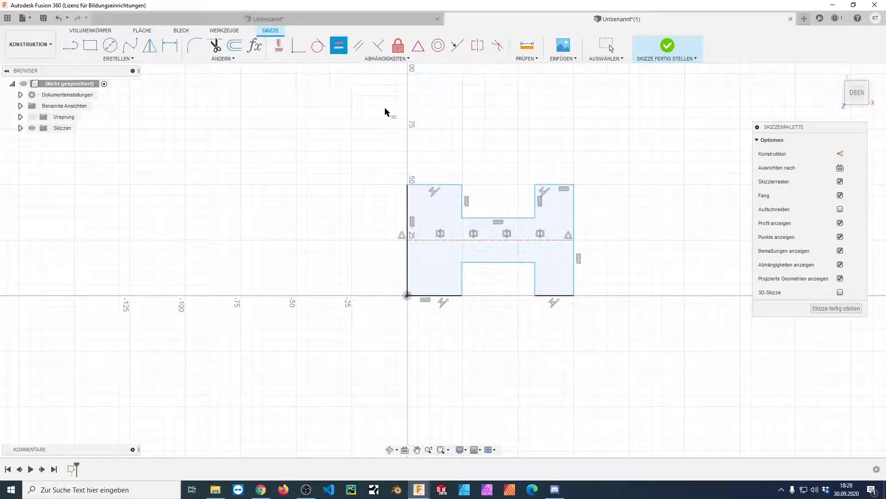
pyautogui.click(444, 185)
pyautogui.click(554, 186)
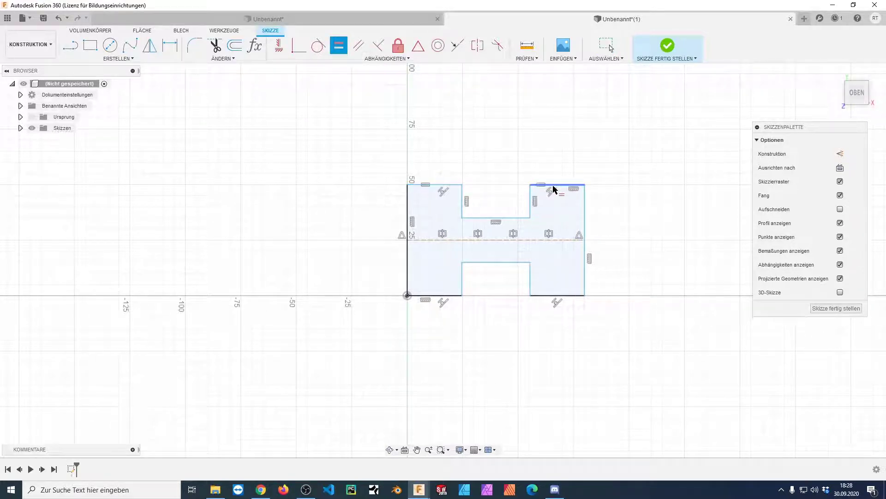
pyautogui.press('Escape')
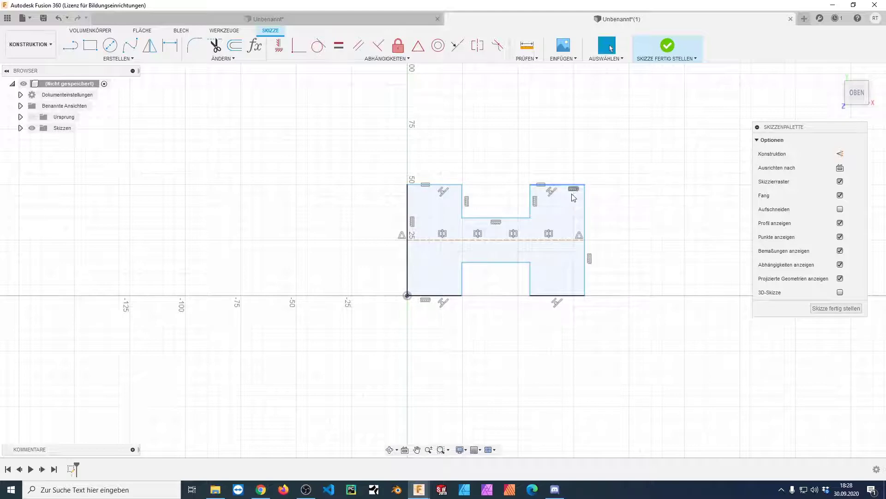
pyautogui.moveTo(586, 214); pyautogui.dragTo(607, 198)
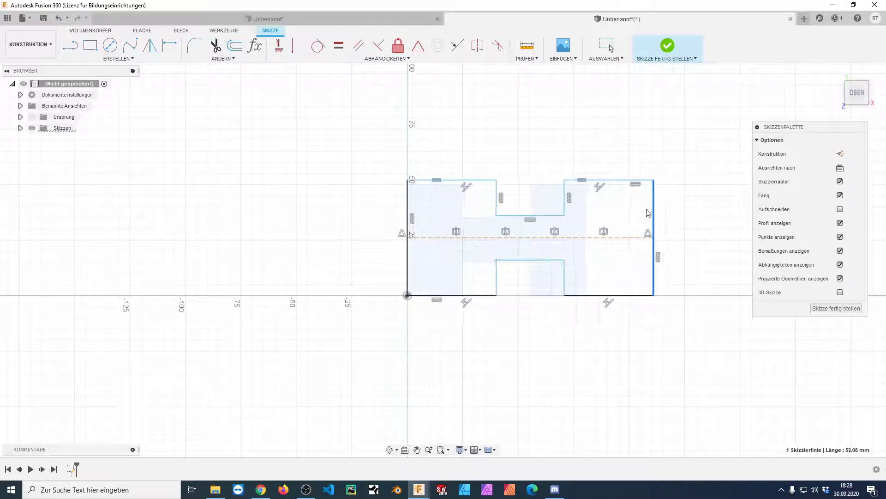
pyautogui.hotkey('ctrl', 'z')
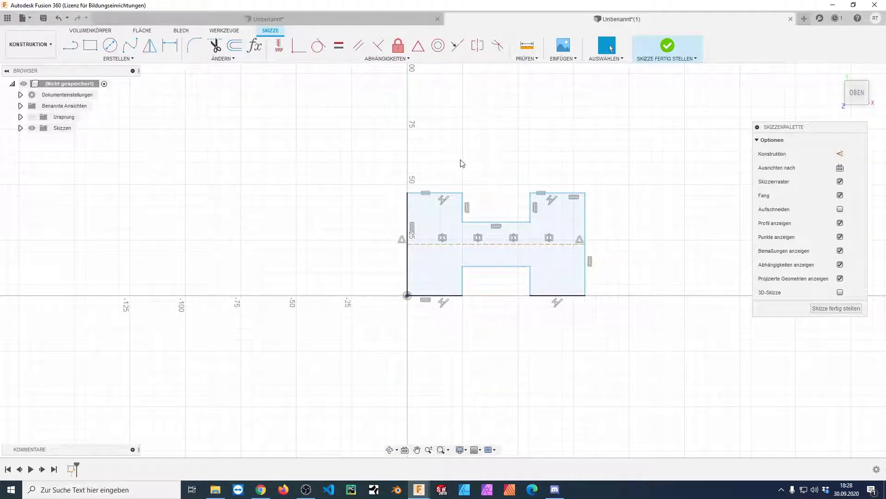
# - Dimension the H's overall width as 80 mm and height as 50 mm
pyautogui.press('d')
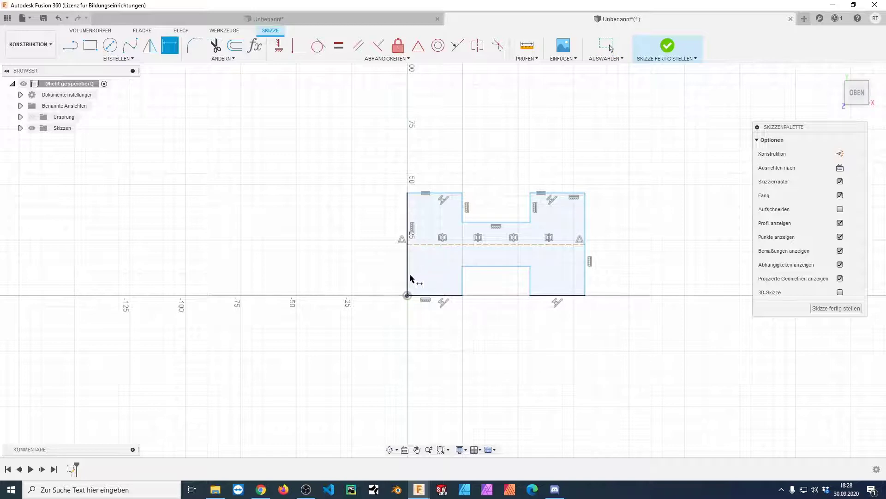
pyautogui.click(408, 282)
pyautogui.click(585, 279)
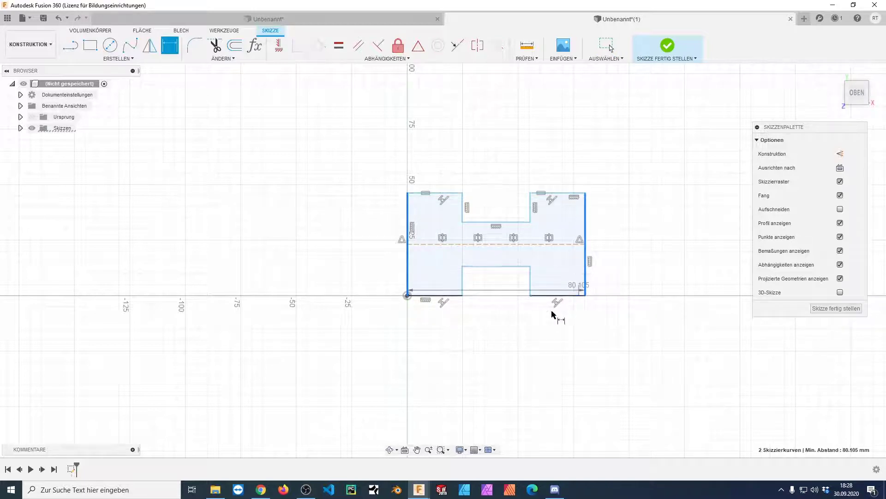
pyautogui.click(507, 329)
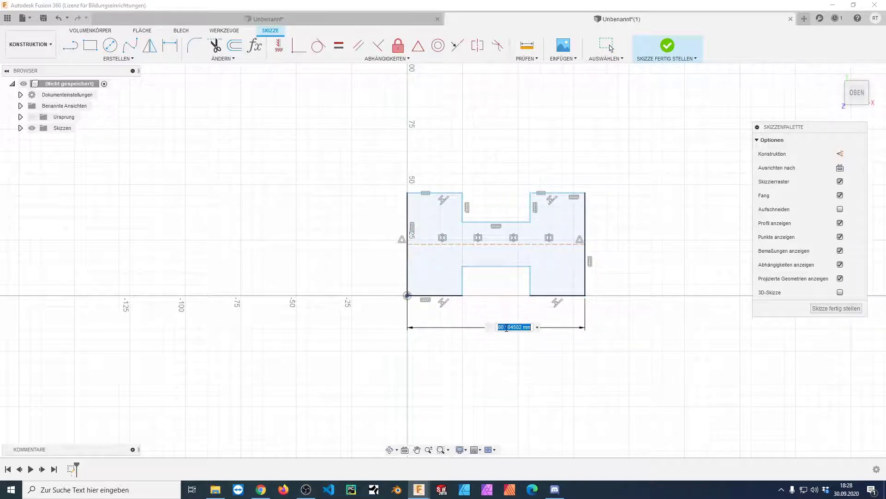
pyautogui.write('80')
pyautogui.press('Return')
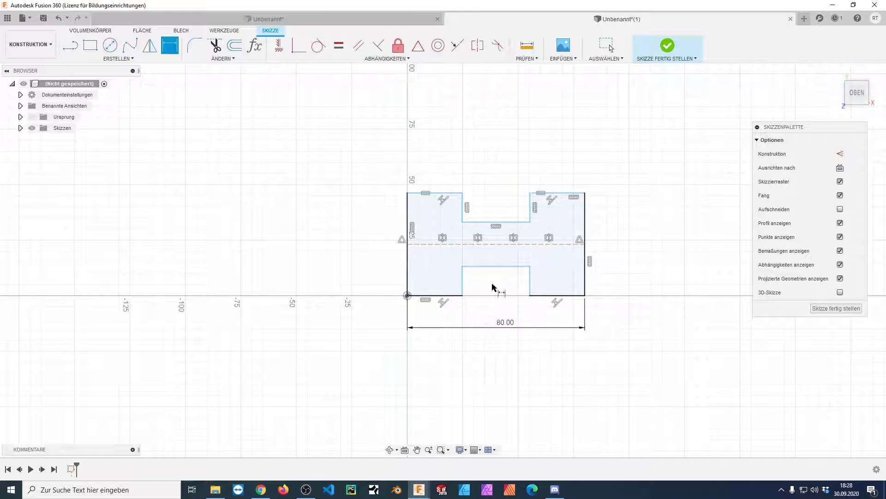
pyautogui.click(428, 197)
pyautogui.click(427, 295)
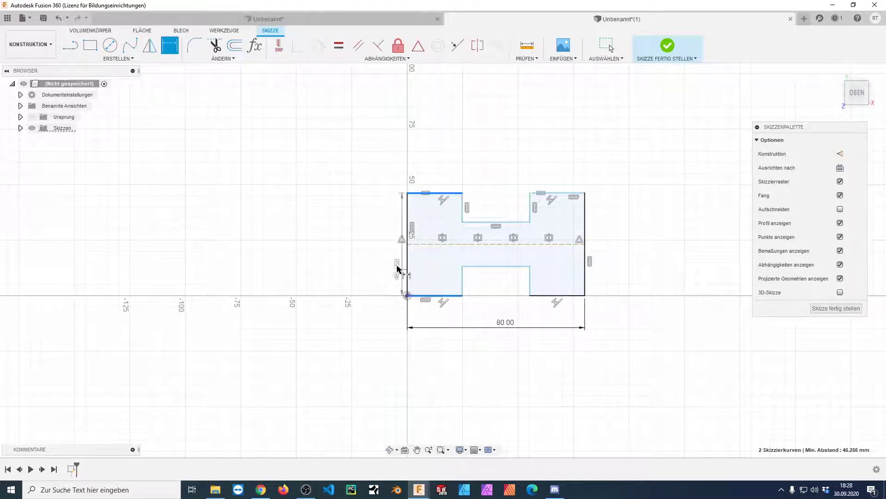
pyautogui.click(365, 255)
pyautogui.write('50')
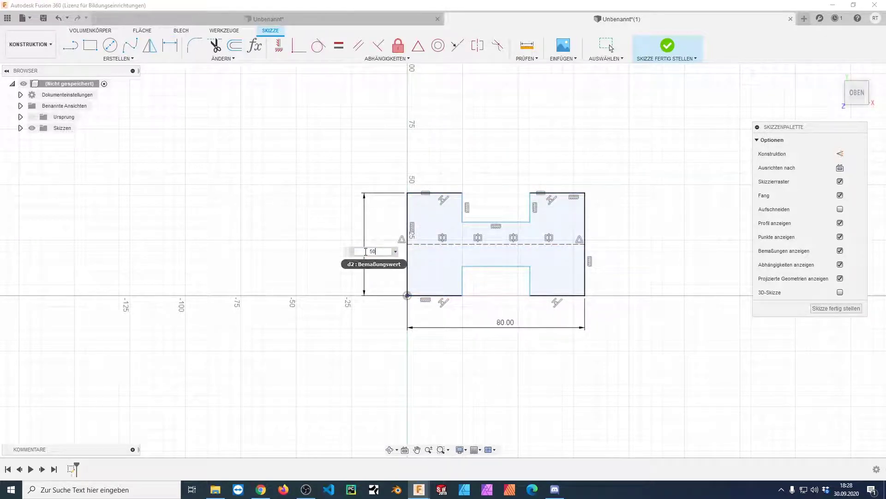
pyautogui.press('Return')
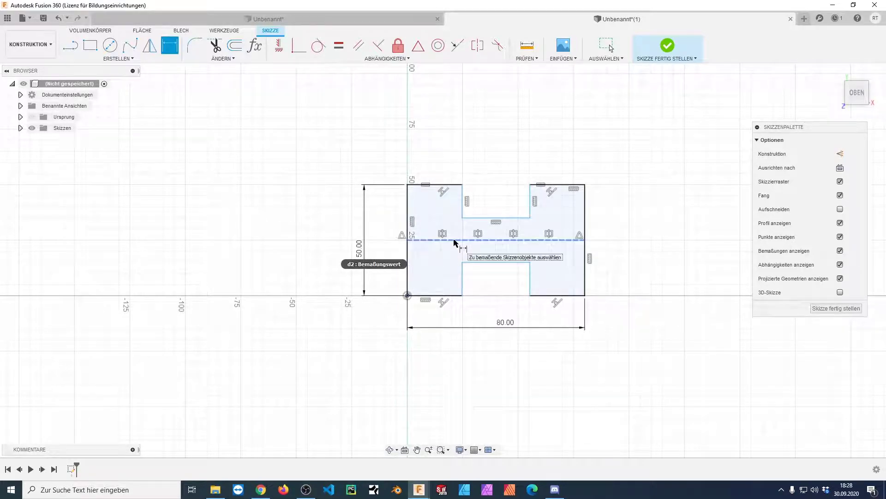
# - Dimension the crossbar thickness as 20 mm
pyautogui.click(488, 217)
pyautogui.click(481, 262)
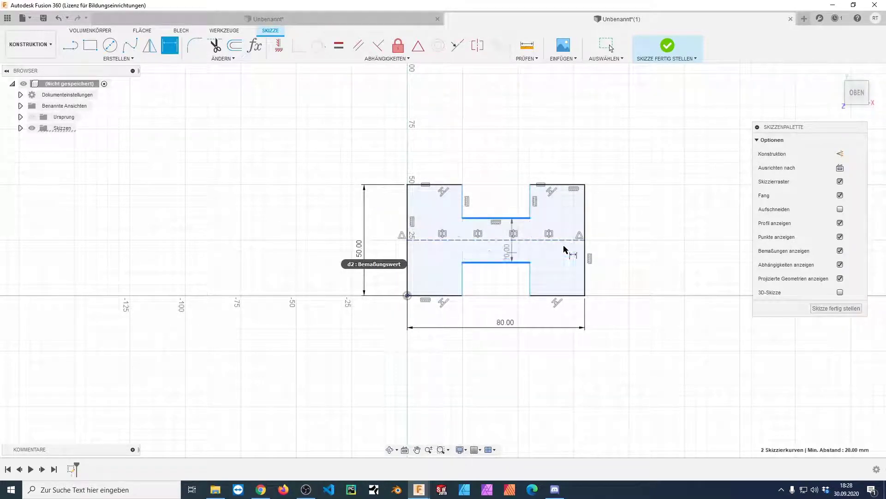
pyautogui.click(636, 241)
pyautogui.write('3')
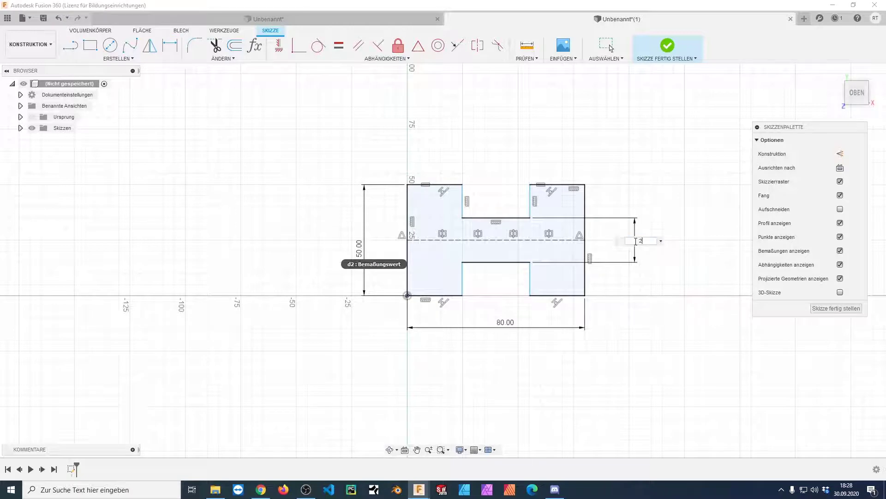
pyautogui.press('Return')
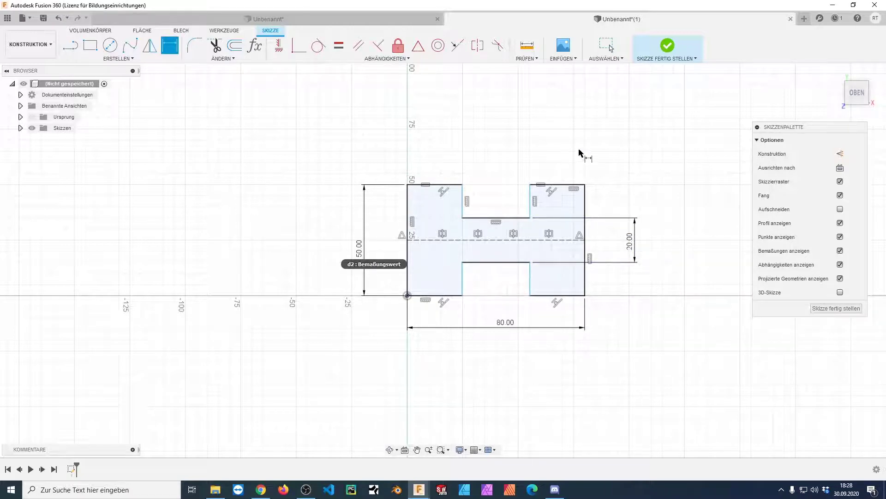
pyautogui.press('Escape')
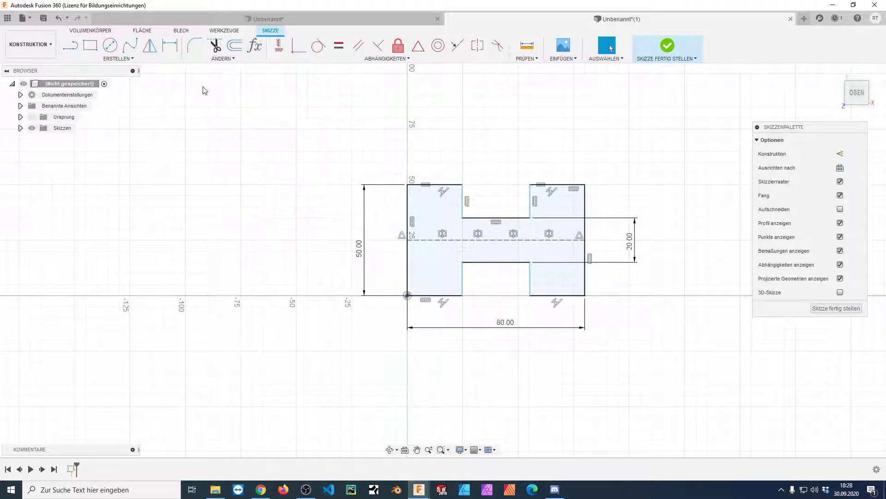
# - Search commands for 'par' and open Parameter ändern (fx)
pyautogui.click(227, 59)
pyautogui.press('s')
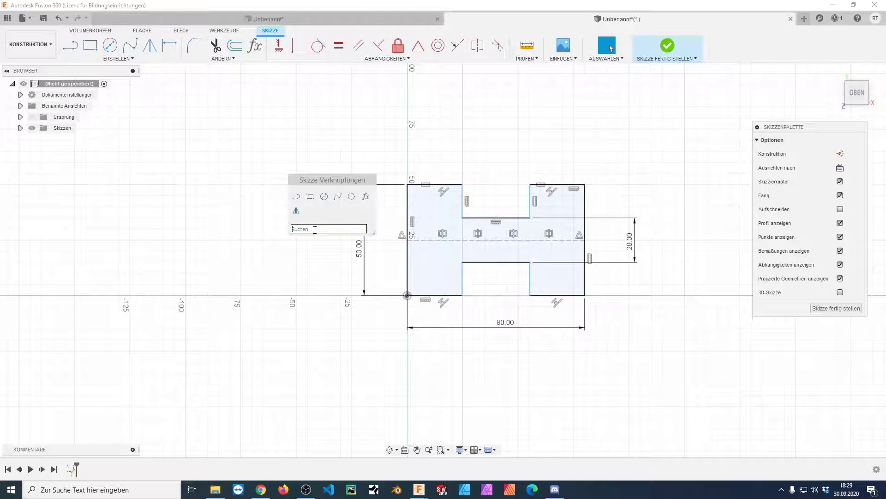
pyautogui.write('par')
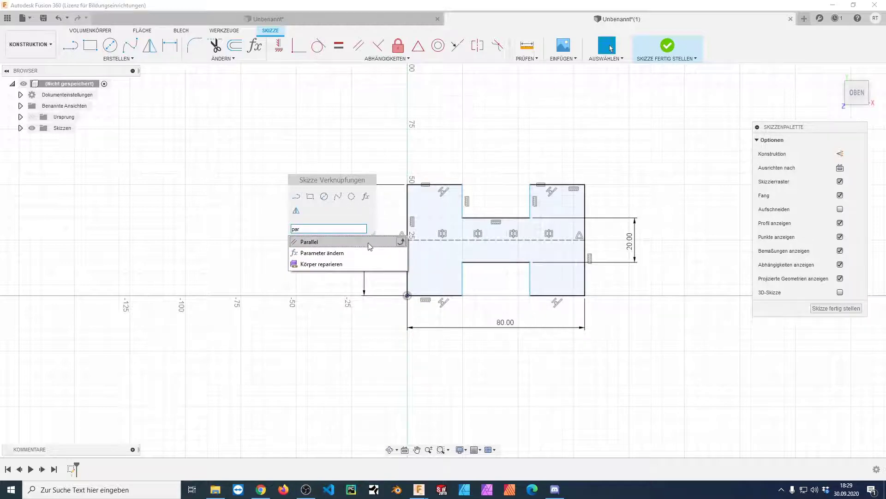
pyautogui.moveTo(346, 253)
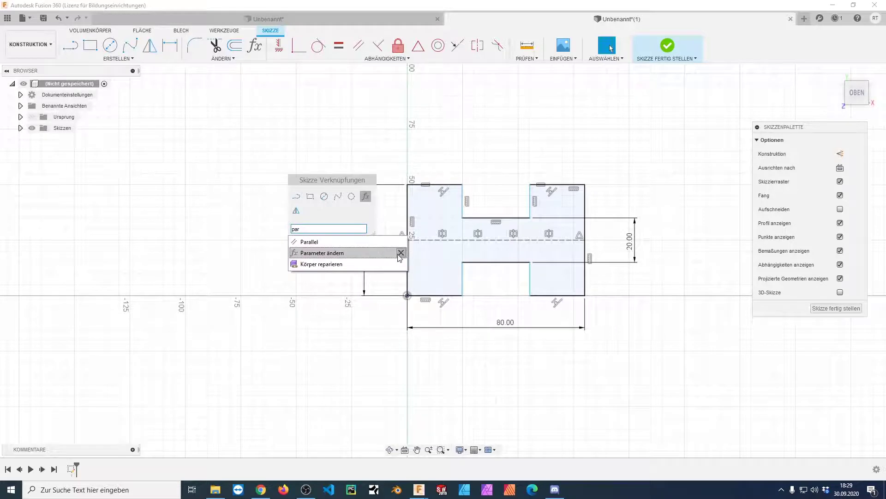
pyautogui.click(334, 254)
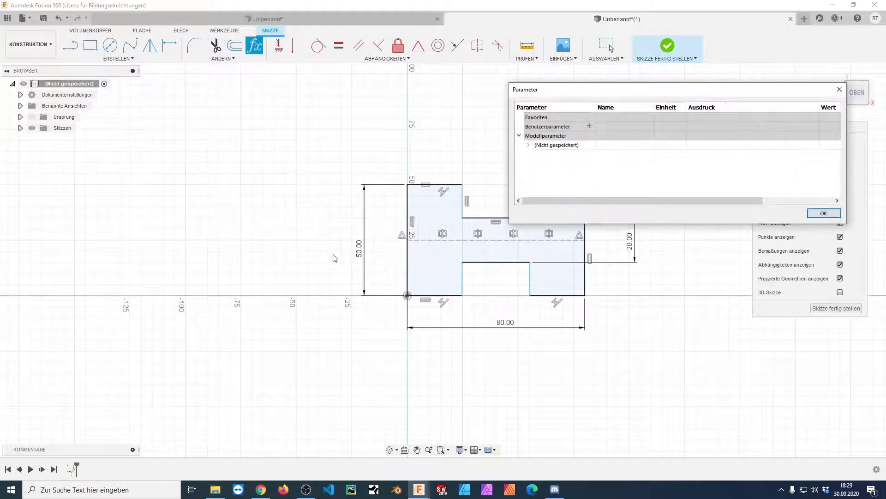
# - Collapse Modellparameter and start a new Benutzerparameter with the + button
pyautogui.moveTo(664, 92)
pyautogui.mouseDown()
pyautogui.moveTo(193, 90)
pyautogui.moveTo(235, 152)
pyautogui.mouseUp()
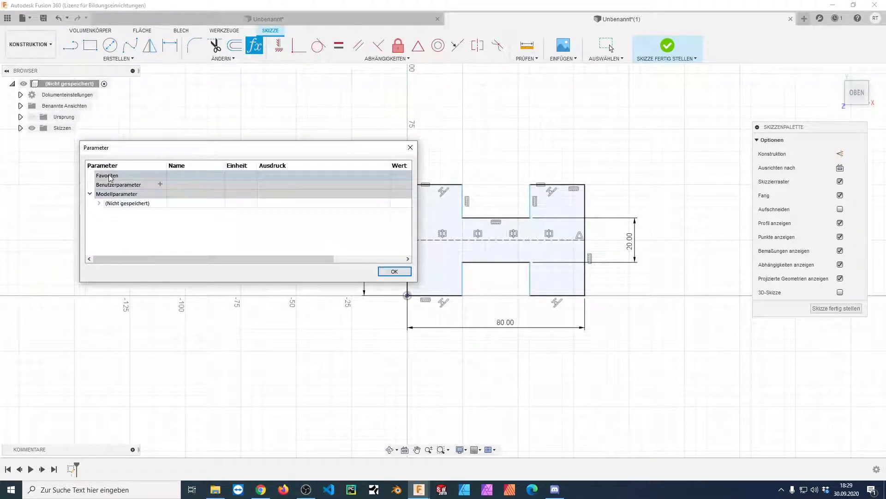
pyautogui.click(90, 194)
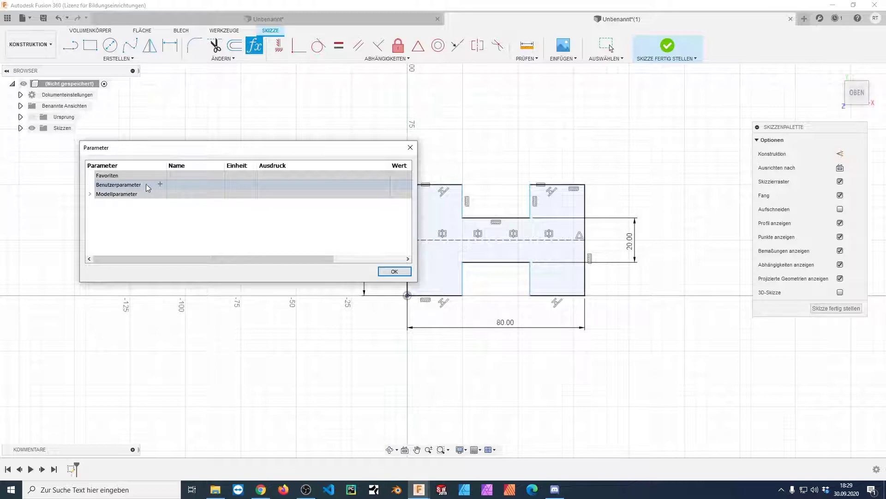
pyautogui.click(161, 185)
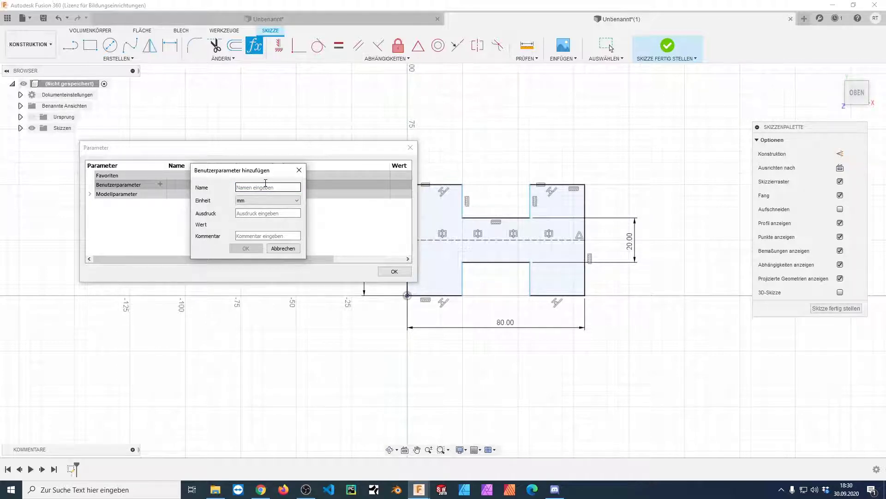
# - Create user parameter t_laenge in mm with expression 80
pyautogui.write('t_laenge')
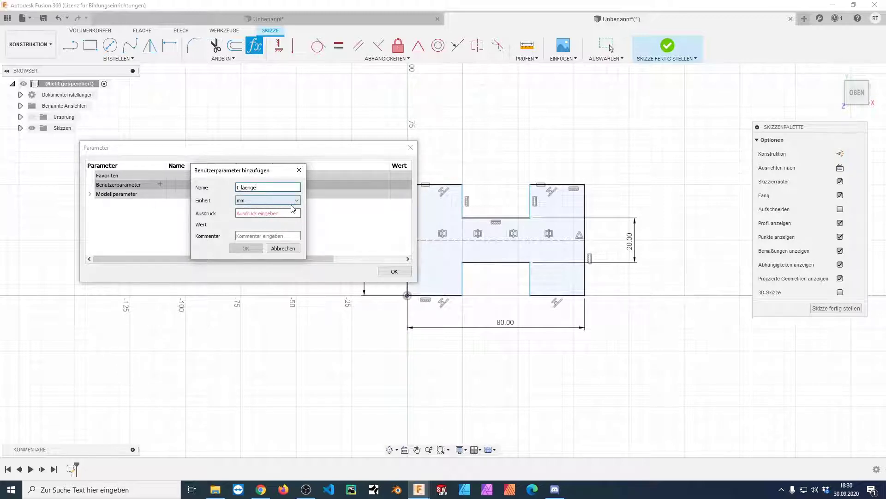
pyautogui.click(296, 200)
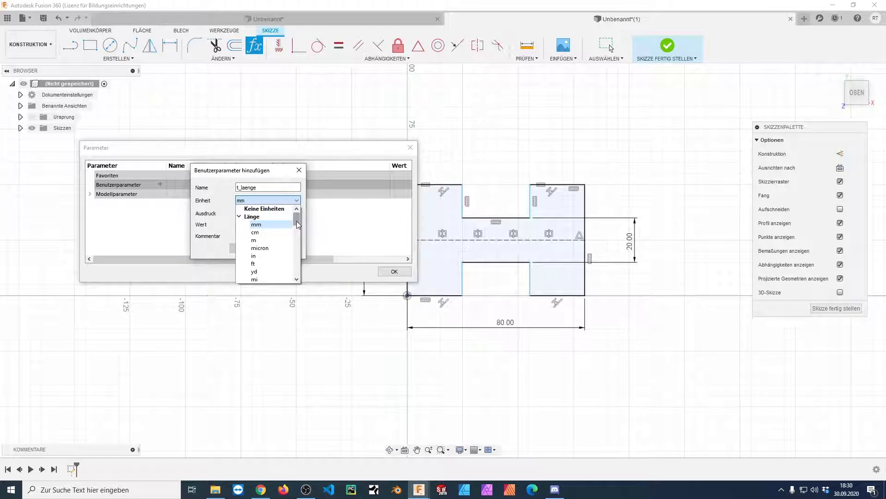
pyautogui.moveTo(296, 221)
pyautogui.mouseDown()
pyautogui.moveTo(300, 251)
pyautogui.moveTo(306, 211)
pyautogui.mouseUp()
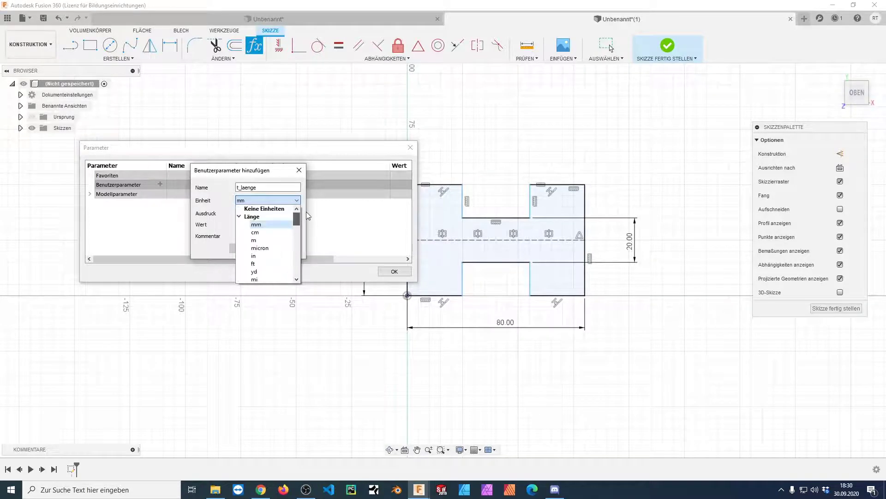
pyautogui.click(257, 224)
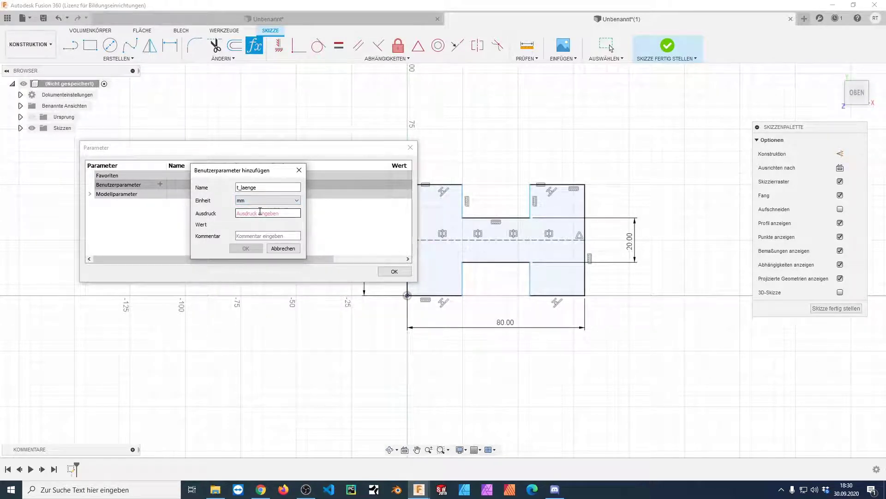
pyautogui.moveTo(268, 213)
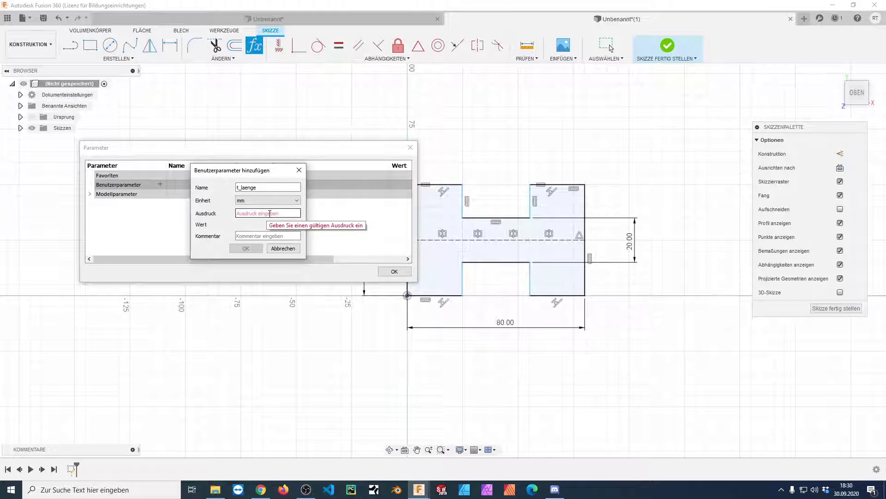
pyautogui.click(258, 213)
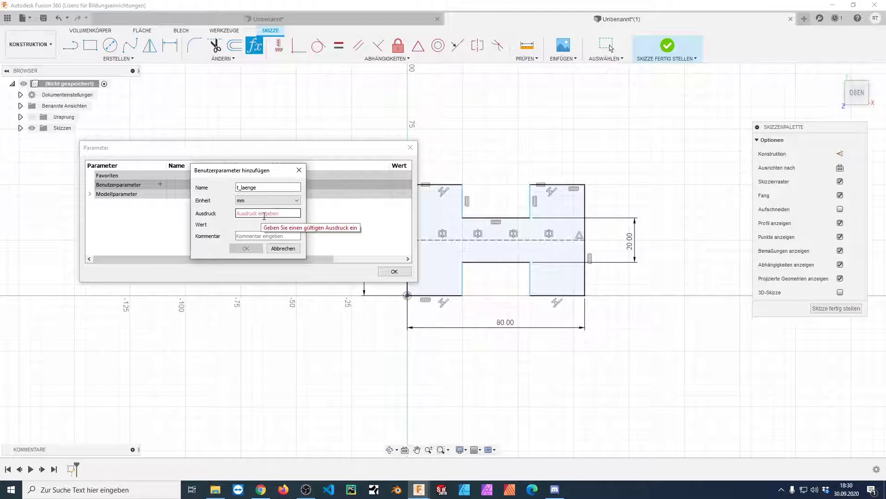
pyautogui.write('80')
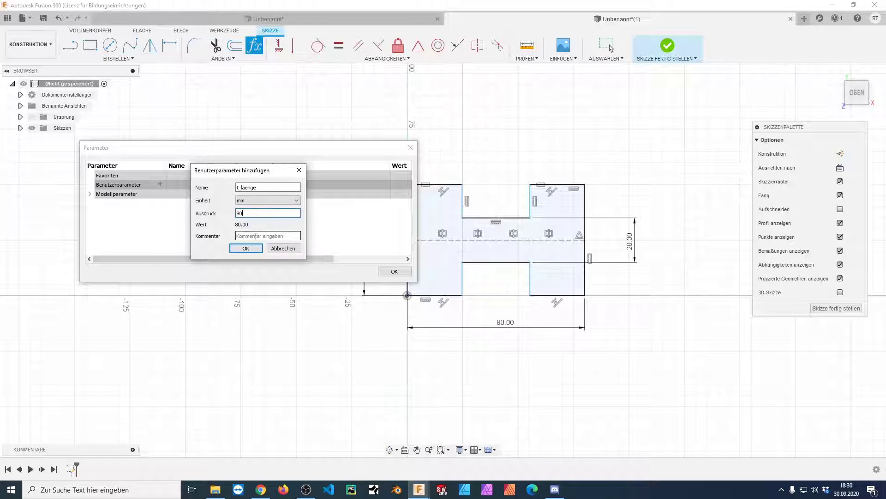
pyautogui.click(257, 236)
pyautogui.click(253, 237)
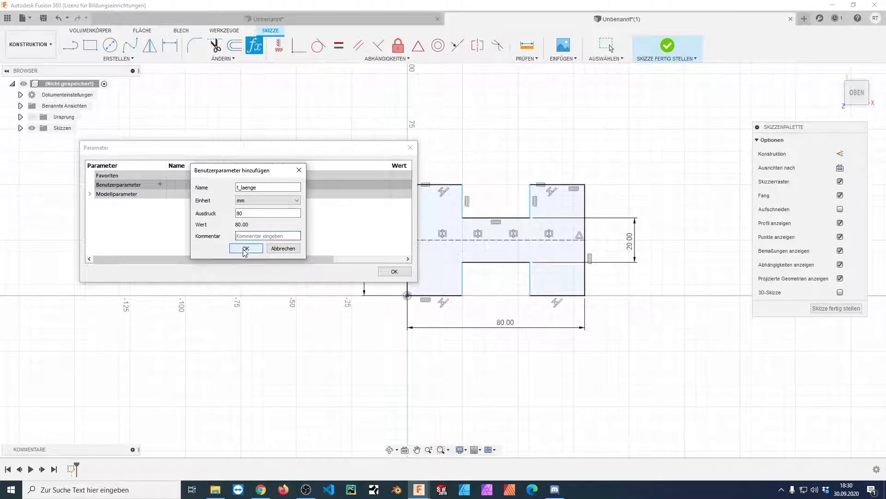
pyautogui.click(245, 249)
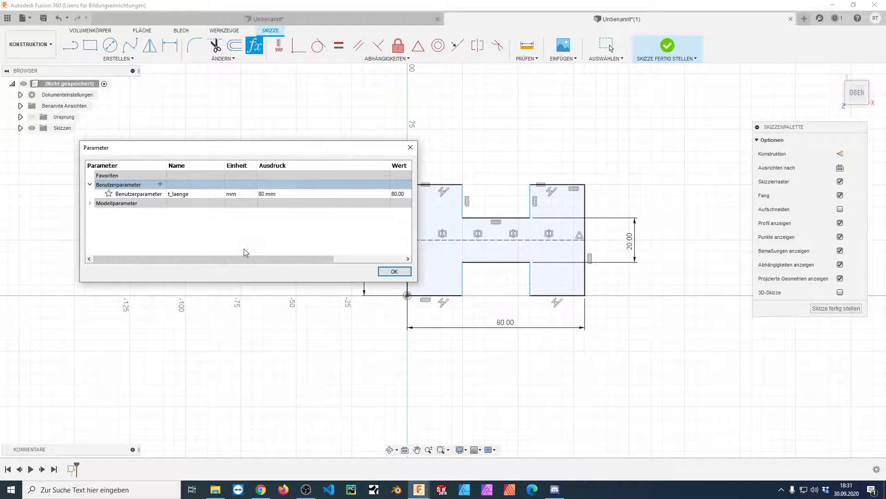
# - Create user parameter t_beite with expression 40 mm
pyautogui.moveTo(314, 260)
pyautogui.mouseDown()
pyautogui.moveTo(378, 258)
pyautogui.moveTo(284, 259)
pyautogui.mouseUp()
pyautogui.click(161, 185)
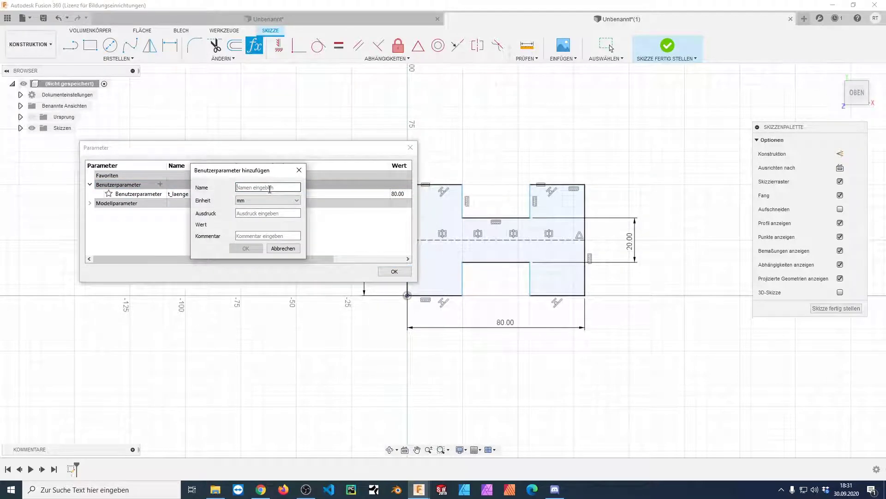
pyautogui.write('t_be')
pyautogui.write('ite')
pyautogui.click(241, 215)
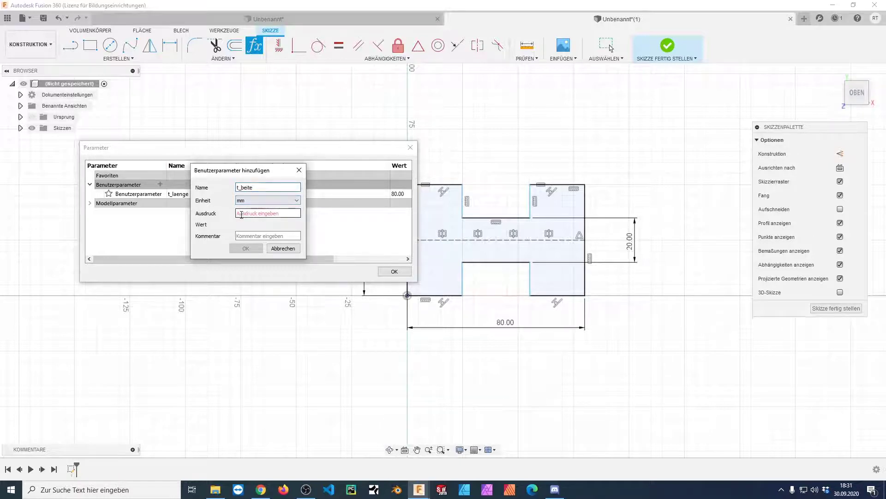
pyautogui.write('40')
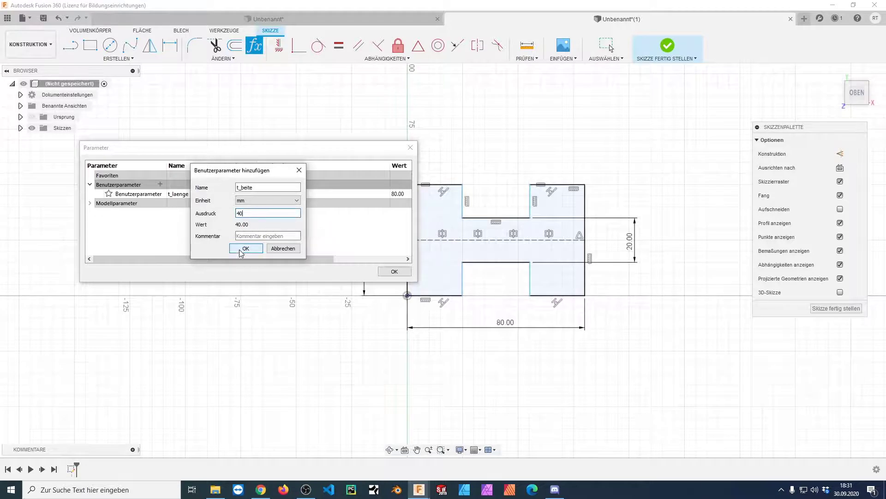
pyautogui.click(246, 248)
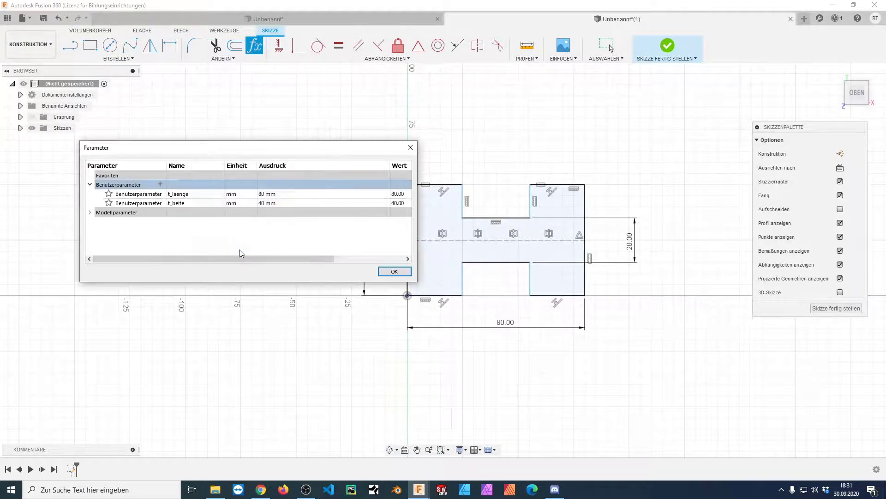
pyautogui.moveTo(240, 148)
pyautogui.mouseDown()
pyautogui.moveTo(209, 138)
pyautogui.moveTo(214, 152)
pyautogui.mouseUp()
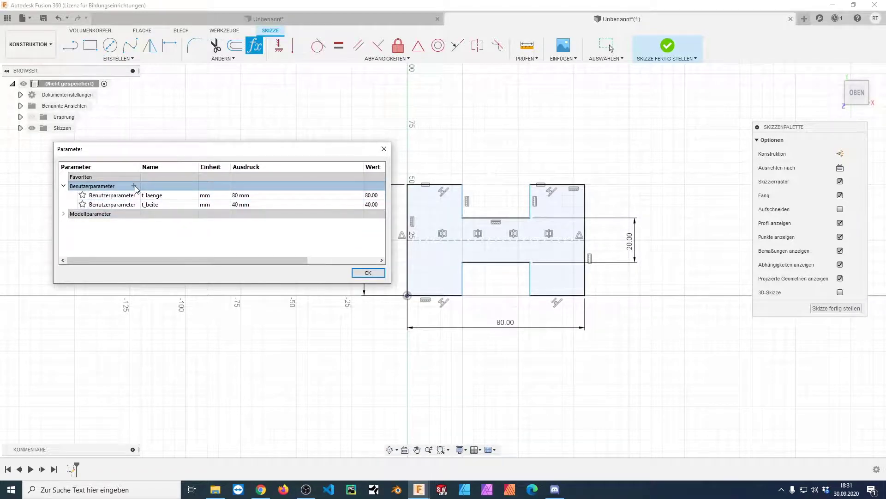
# - Add a user parameter t_Steg with the expression 20 mm
pyautogui.click(134, 186)
pyautogui.write('t_')
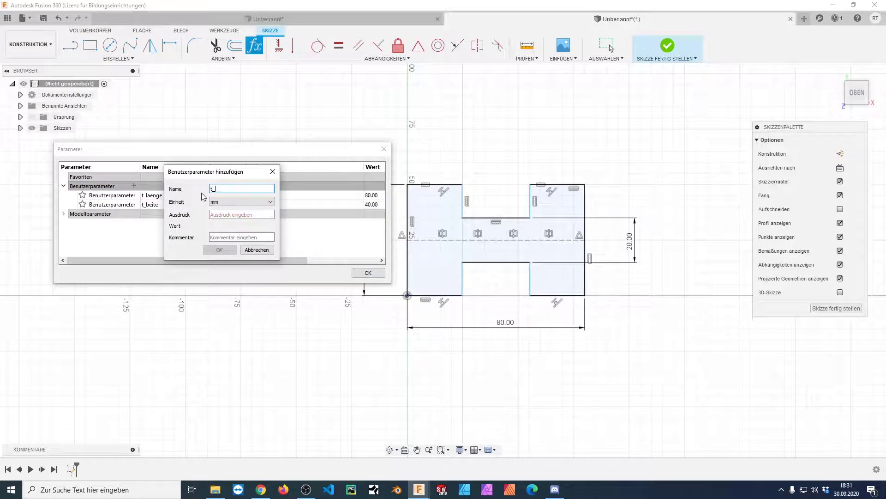
pyautogui.write('Steg')
pyautogui.click(219, 214)
pyautogui.write('20')
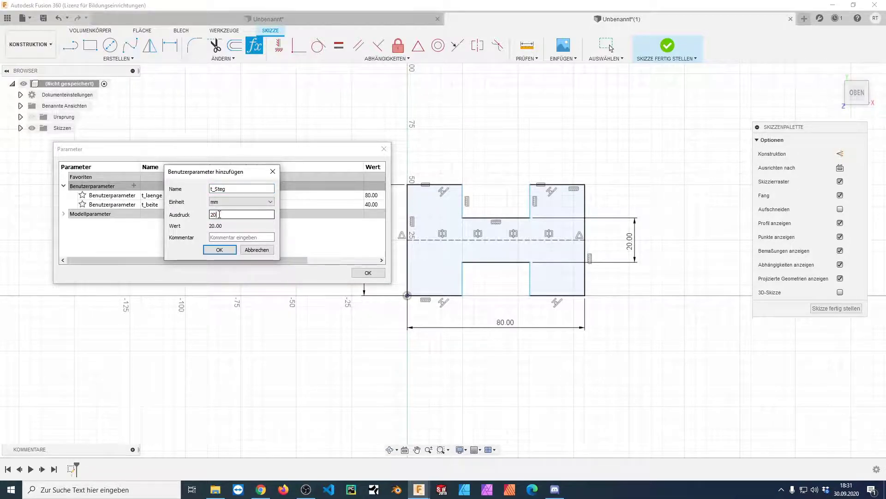
pyautogui.click(226, 250)
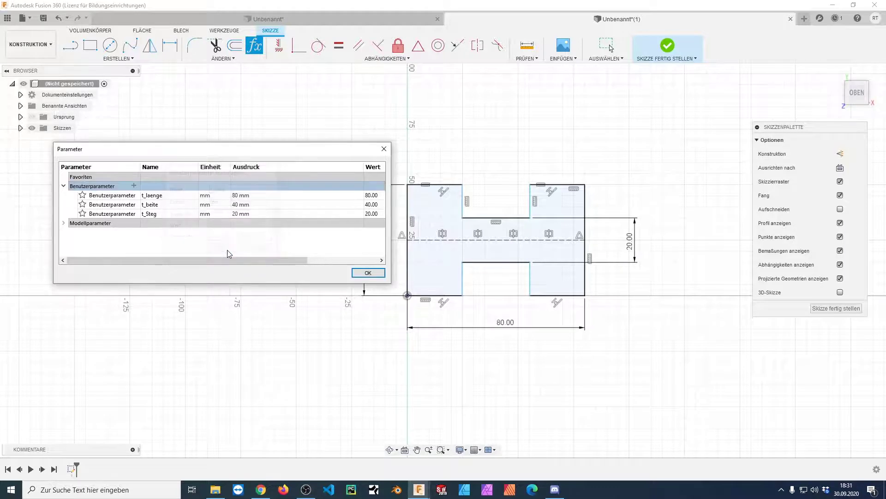
# - Star t_laenge, t_beite and t_Steg as favourites and collapse the Benutzerparameter group
pyautogui.click(83, 195)
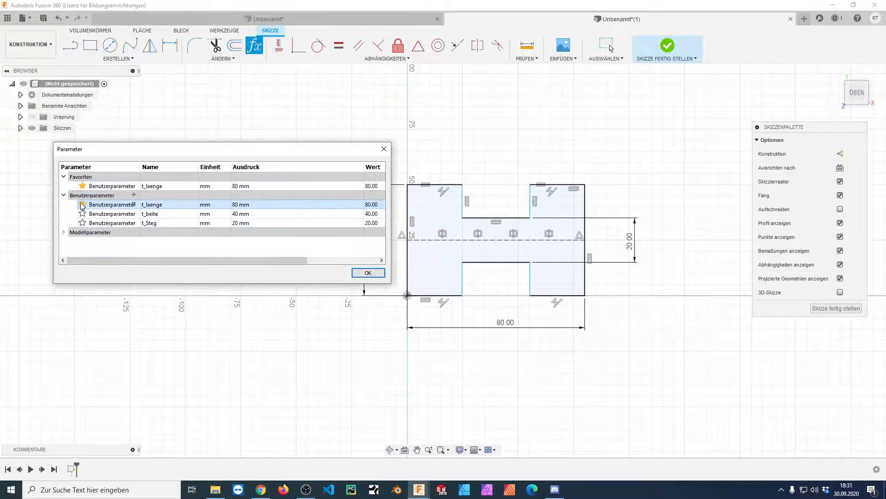
pyautogui.click(82, 213)
pyautogui.click(83, 232)
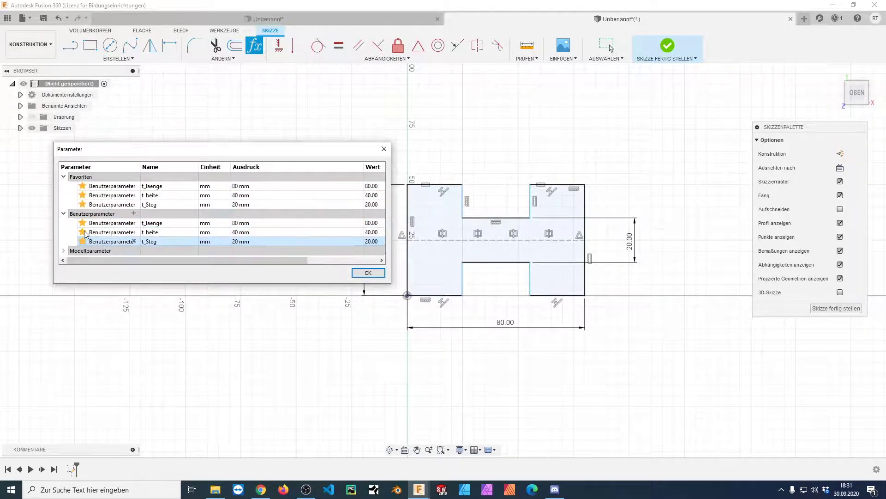
pyautogui.click(63, 214)
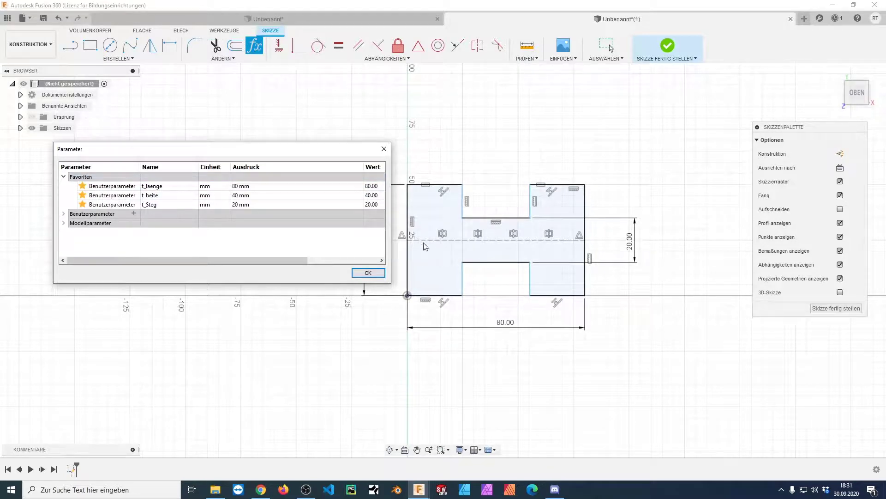
# - Drive the 80 mm width dimension with the parameter t_laenge
pyautogui.click(368, 273)
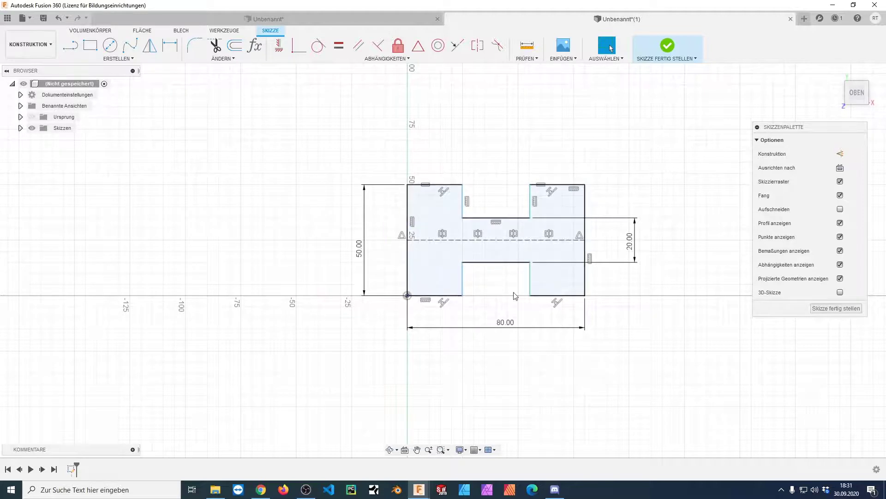
pyautogui.doubleClick(506, 322)
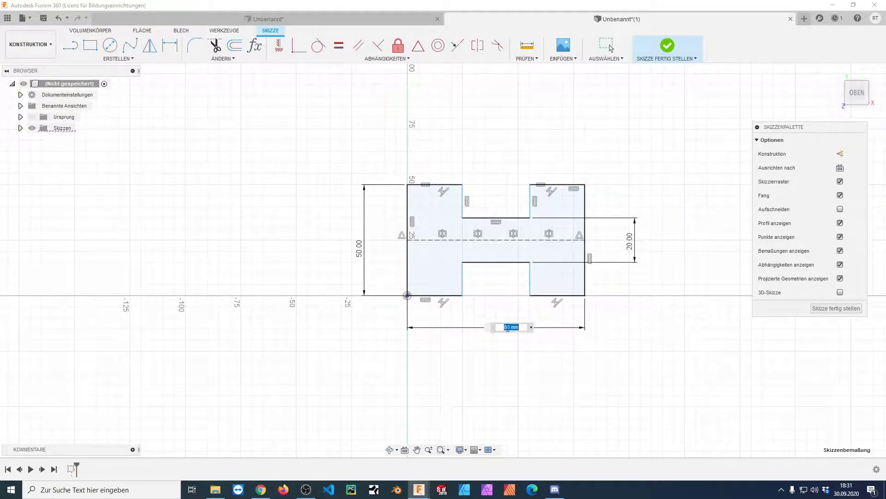
pyautogui.click(533, 328)
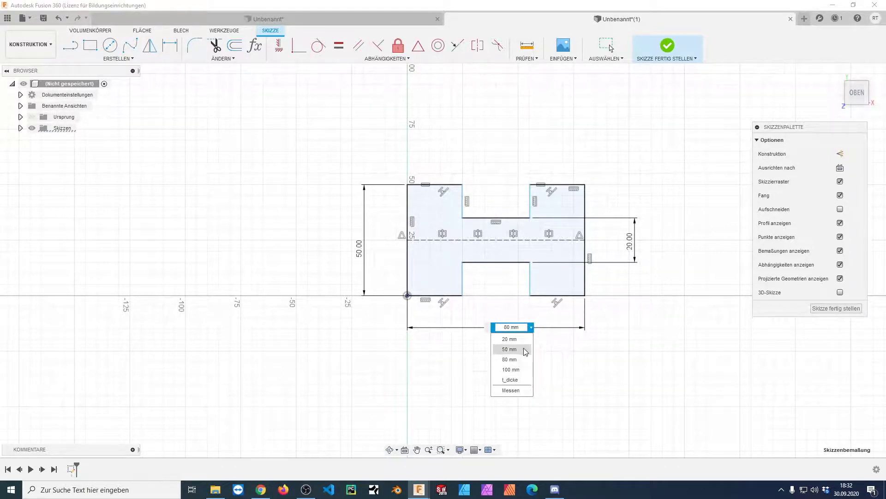
pyautogui.click(566, 362)
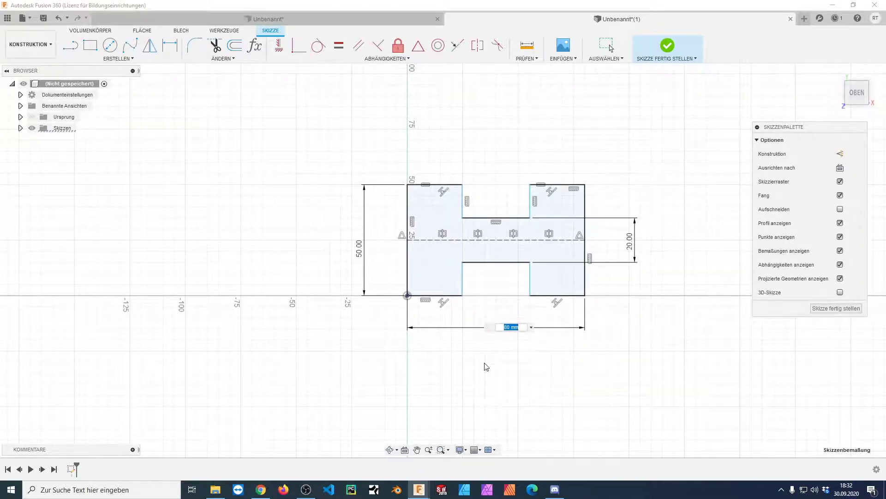
pyautogui.write('t')
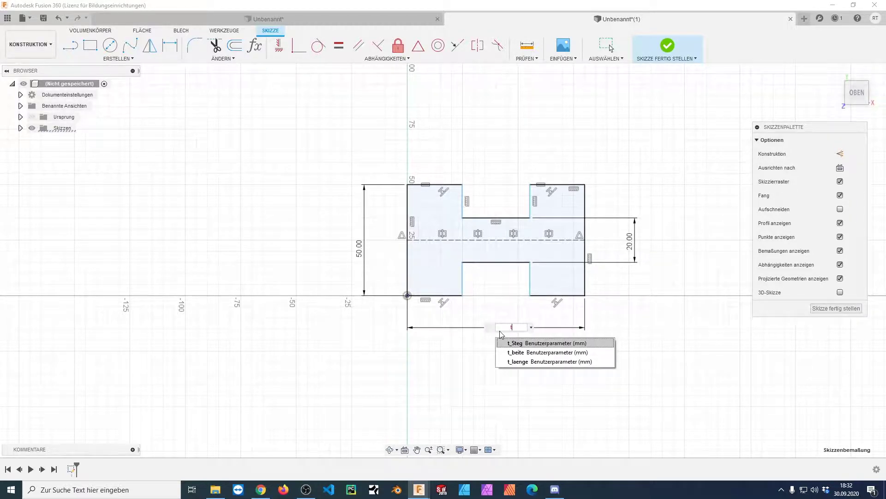
pyautogui.press('Down')
pyautogui.press('Down')
pyautogui.press('Return')
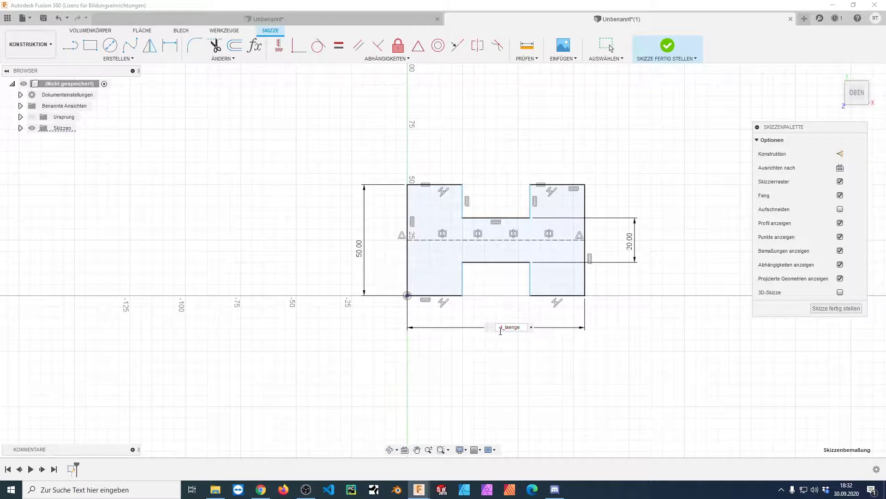
pyautogui.press('Return')
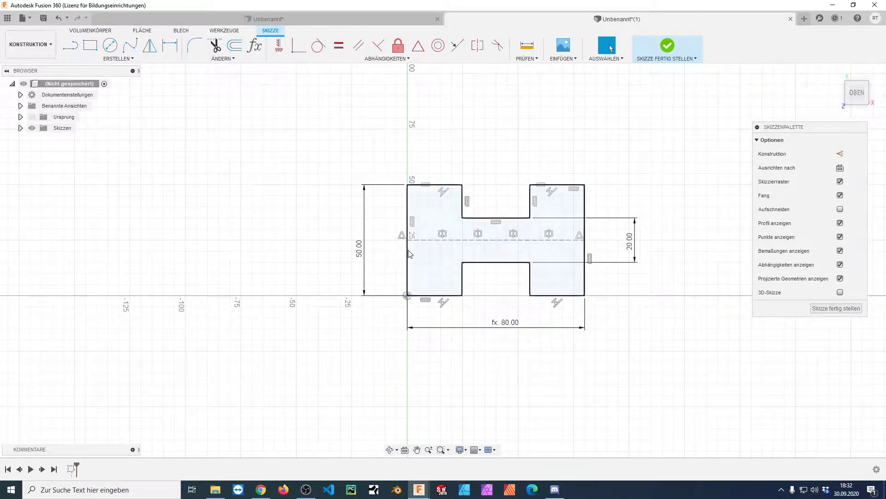
# - Set the height dimension to t_beite (40 mm) and the 20 mm web dimension to t_Steg
pyautogui.doubleClick(360, 255)
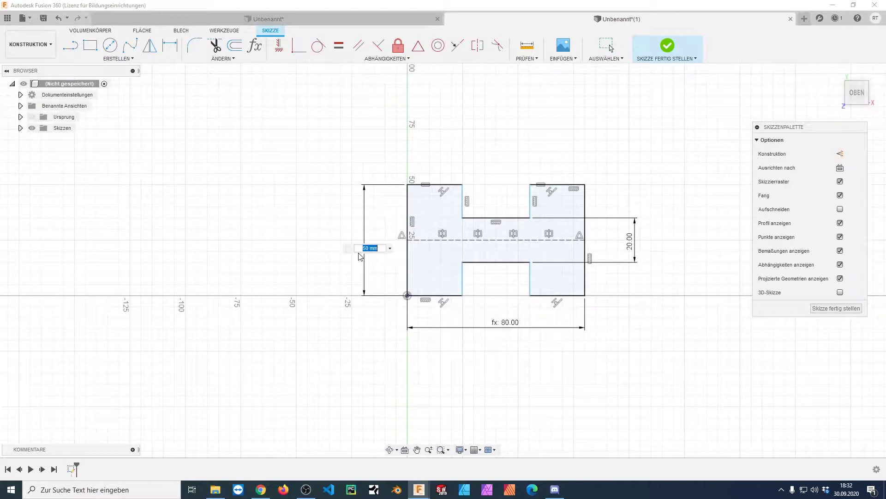
pyautogui.write('t')
pyautogui.press('Down')
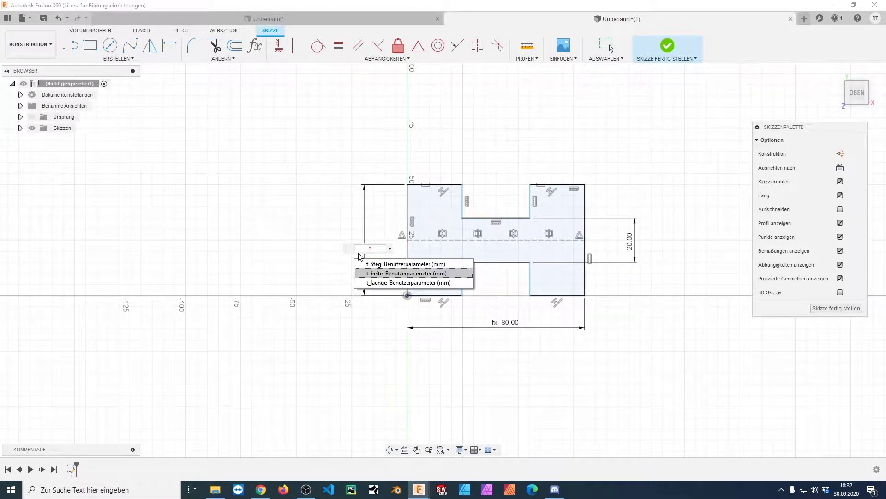
pyautogui.press('Return')
pyautogui.press('Return')
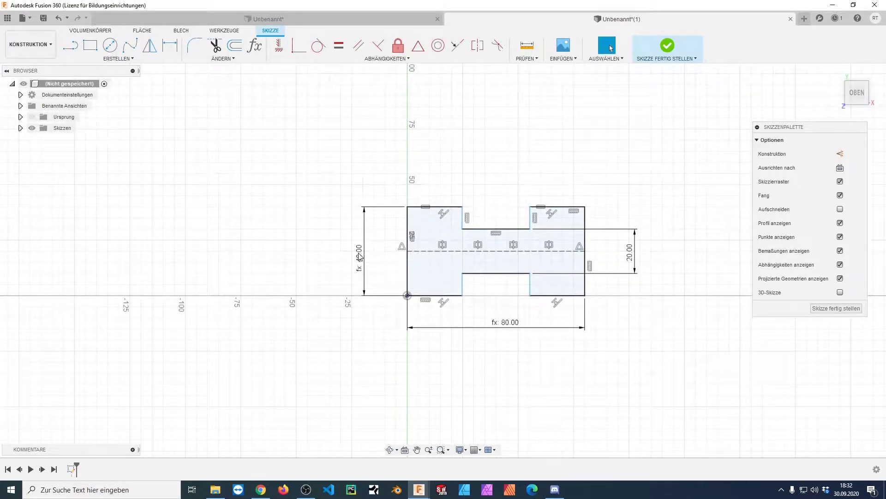
pyautogui.doubleClick(631, 257)
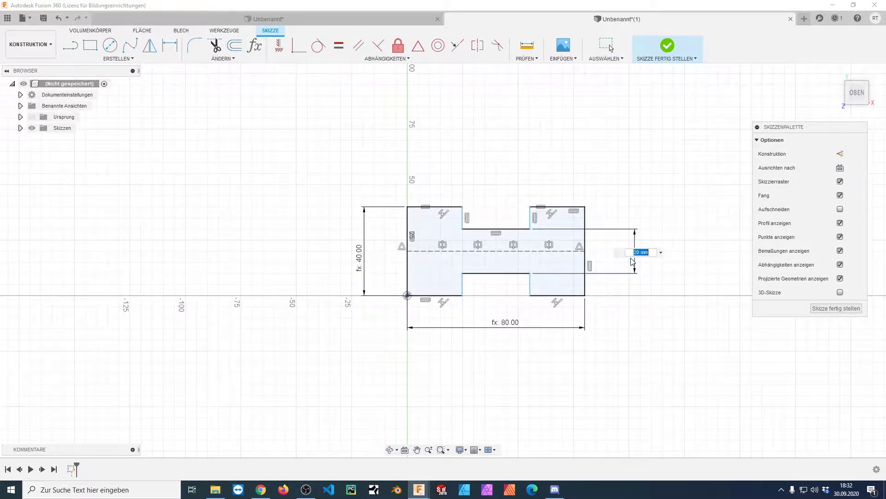
pyautogui.write('t')
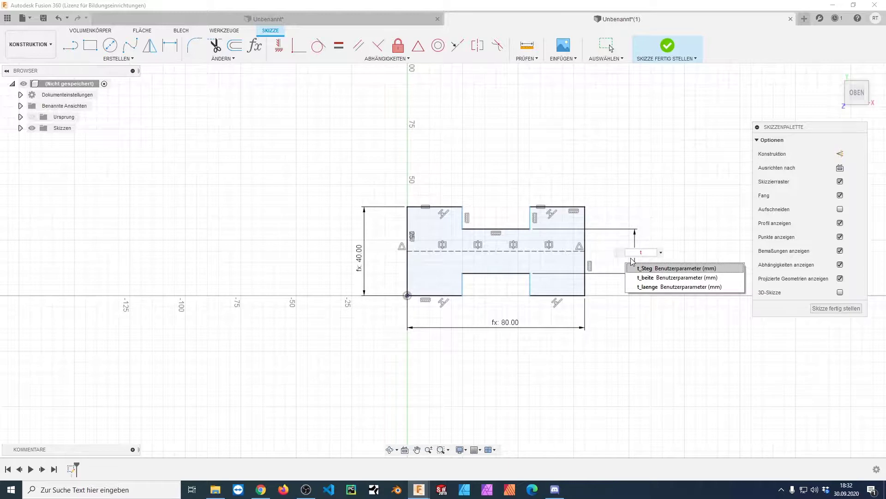
pyautogui.press('Escape')
pyautogui.press('Escape')
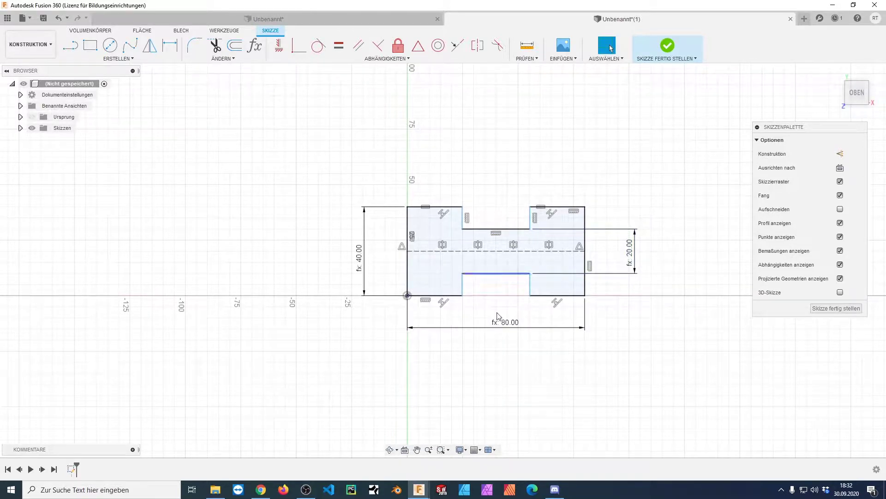
# - Finish the H sketch and extrude its profile 30 mm as a new body
pyautogui.click(836, 309)
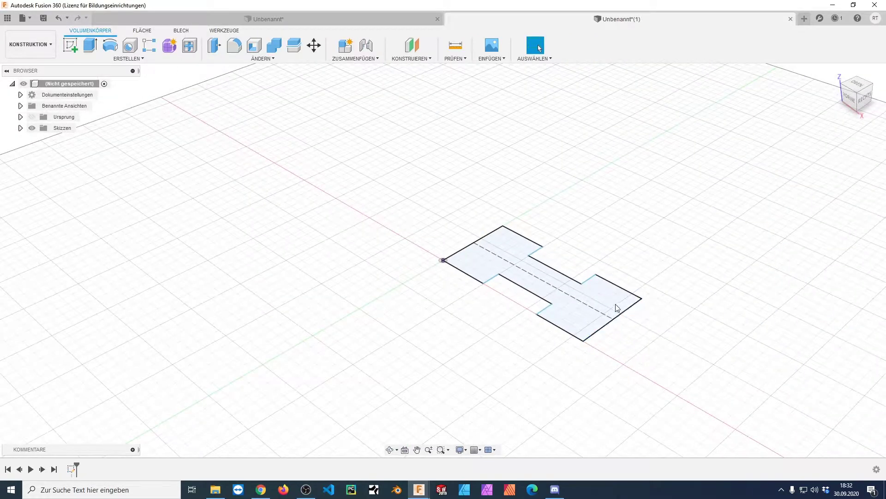
pyautogui.write('e')
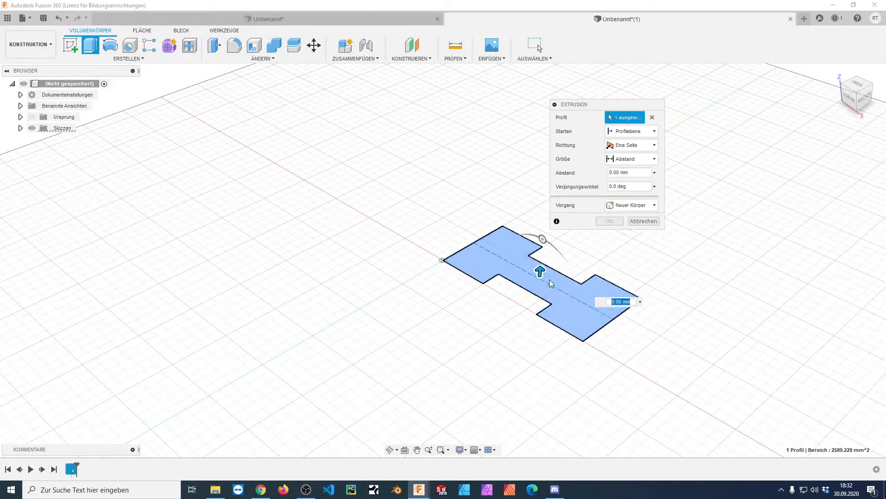
pyautogui.write('30')
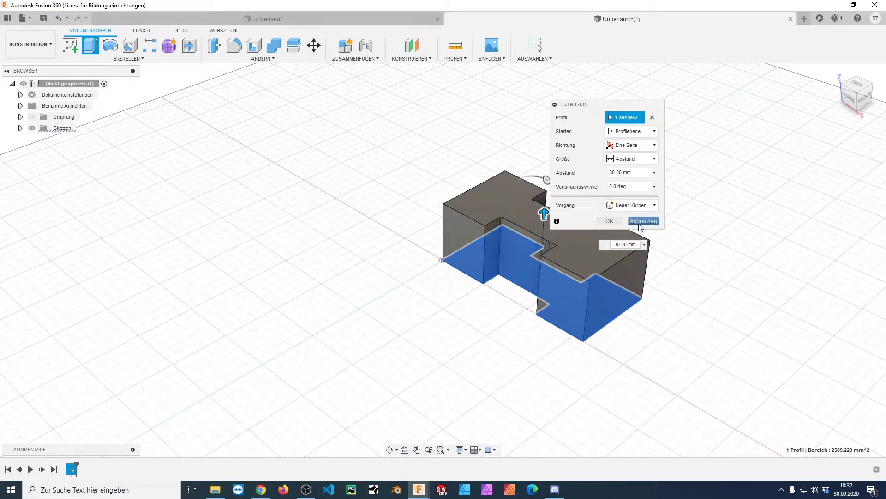
pyautogui.click(609, 221)
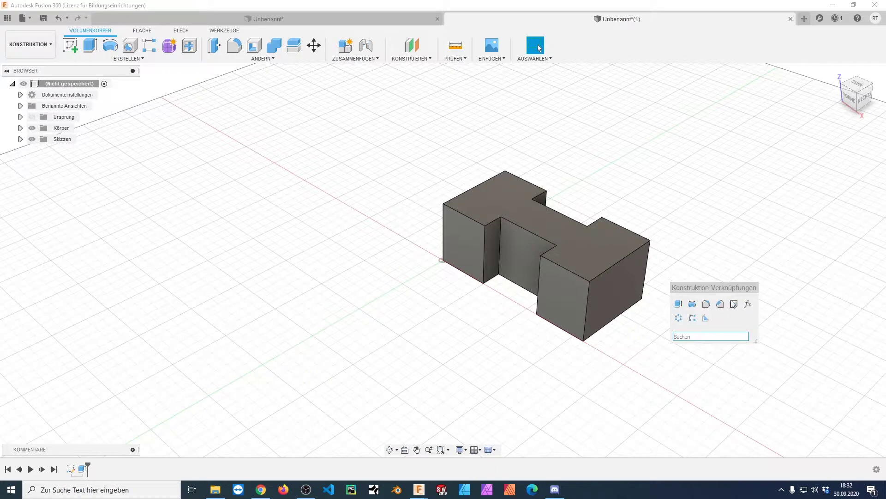
# - In Parameter ändern, change t_laenge to 100 mm and t_beite to 50 mm
pyautogui.click(749, 305)
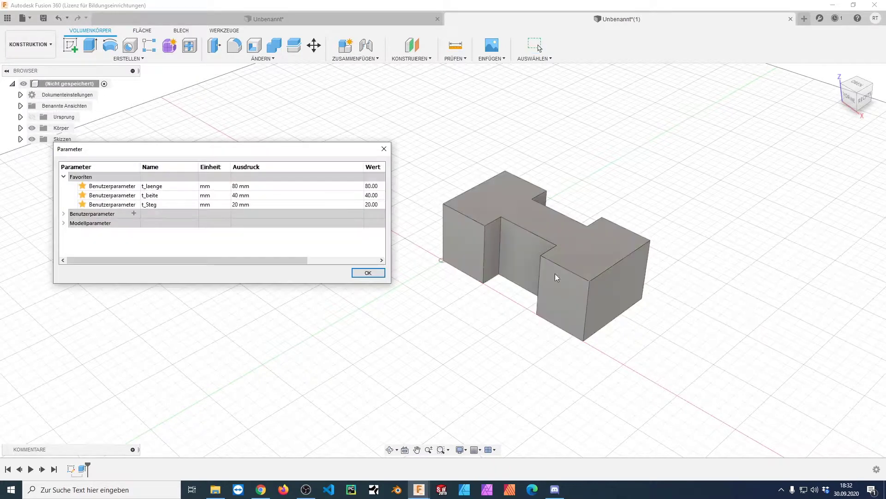
pyautogui.doubleClick(250, 188)
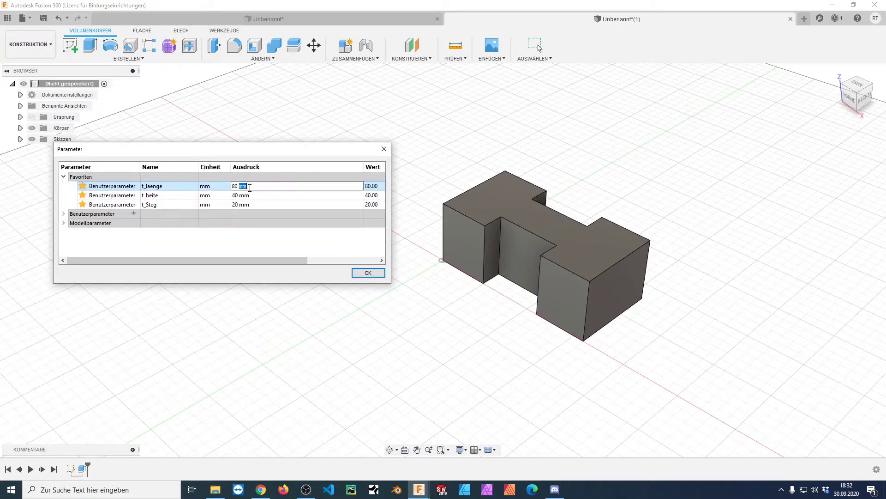
pyautogui.write('10')
pyautogui.press('Return')
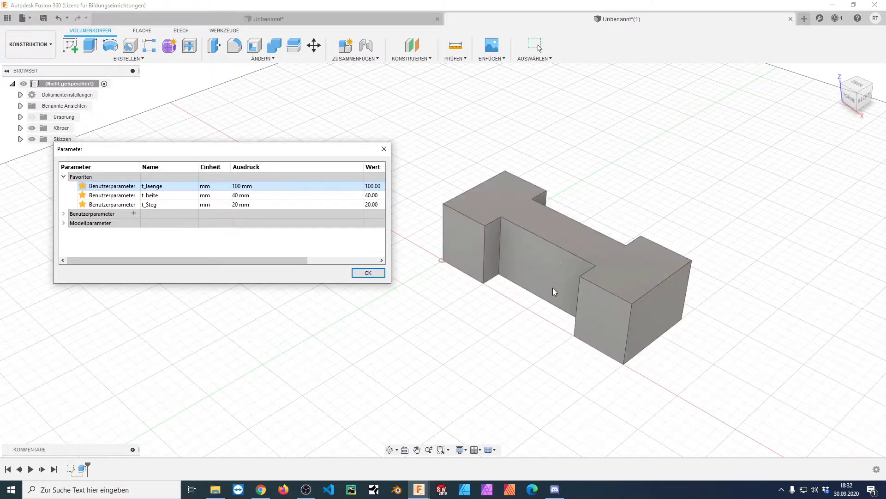
pyautogui.click(523, 352)
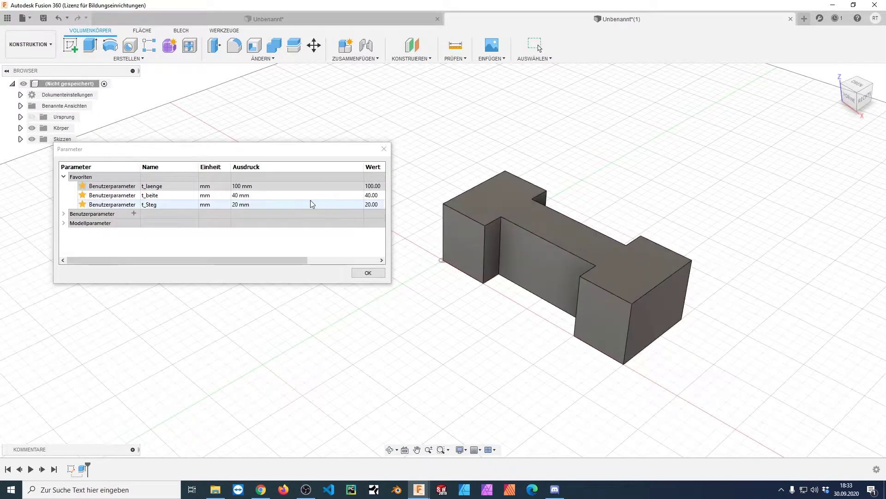
pyautogui.click(240, 196)
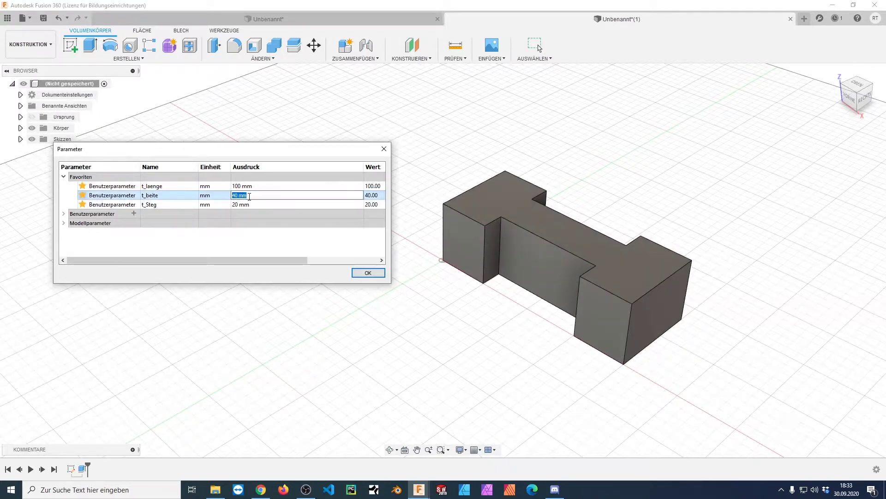
pyautogui.write('50')
pyautogui.press('Return')
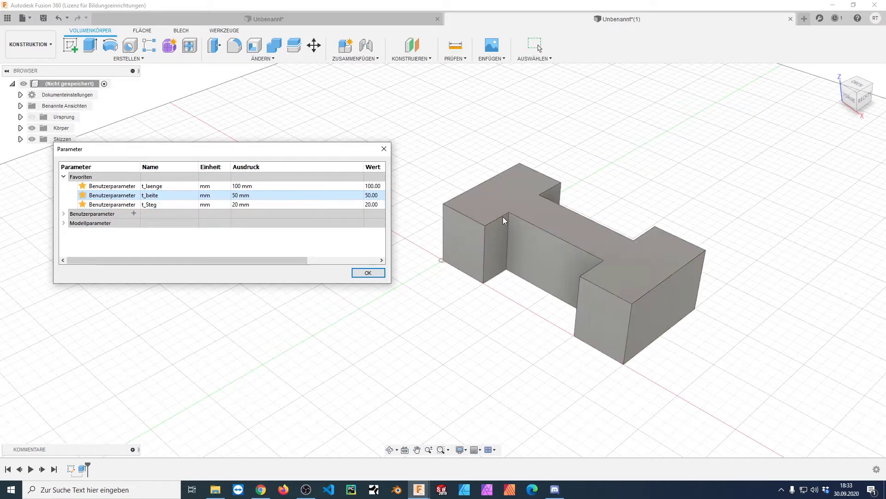
pyautogui.click(368, 273)
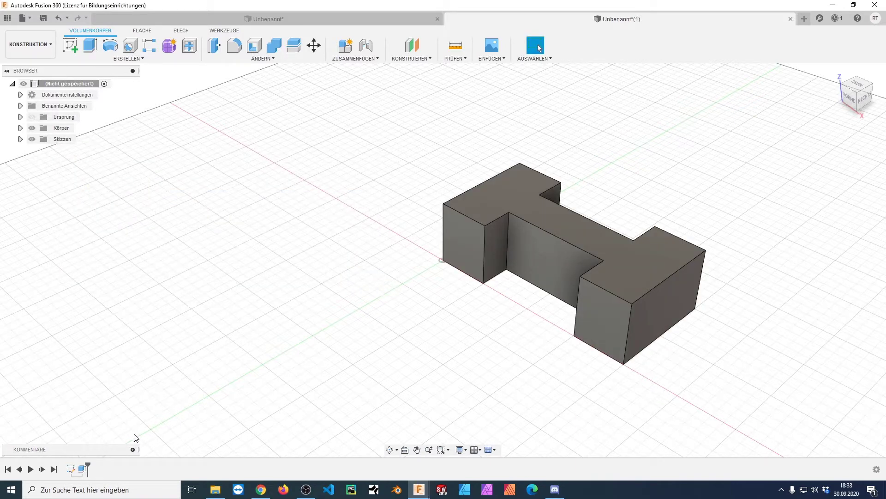
# - Edit Sketch1 from the timeline to view its 100, 50 and 20 mm dimensions
pyautogui.rightClick(74, 472)
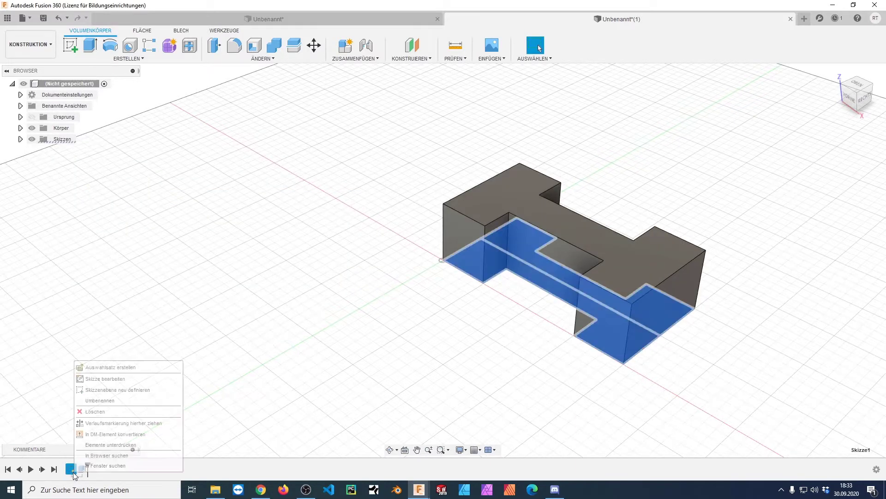
pyautogui.click(95, 378)
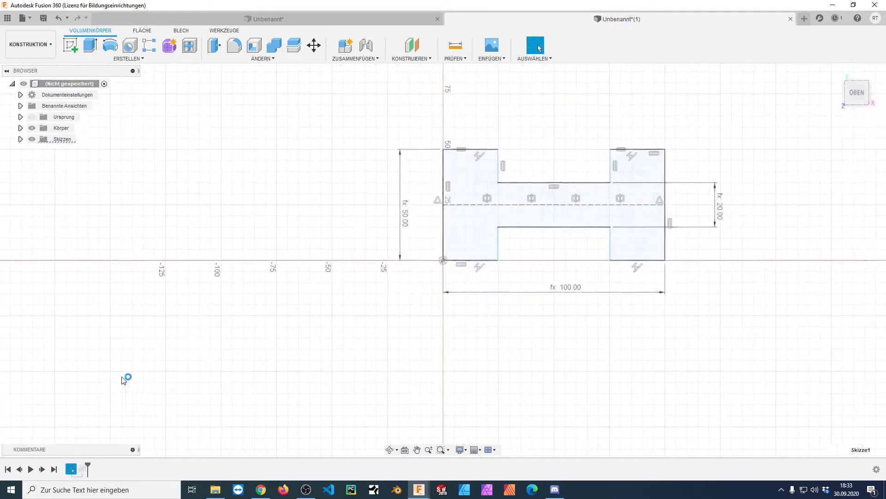